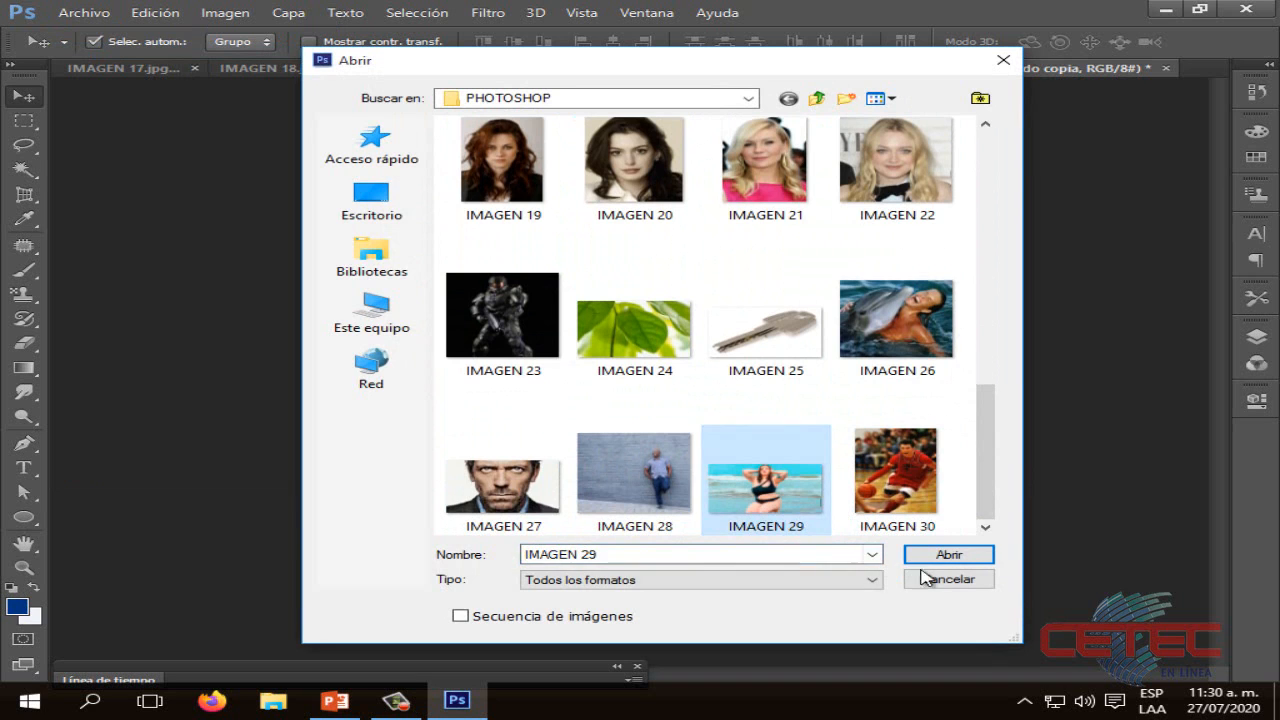
Open IMAGEN 29 from the PHOTOSHOP folder, leaving it without colour management.
{"action": "left_click", "coordinate": [929, 558]}
{"action": "key", "text": "i"}
{"action": "key", "text": "Return"}
{"action": "key", "text": "v"}
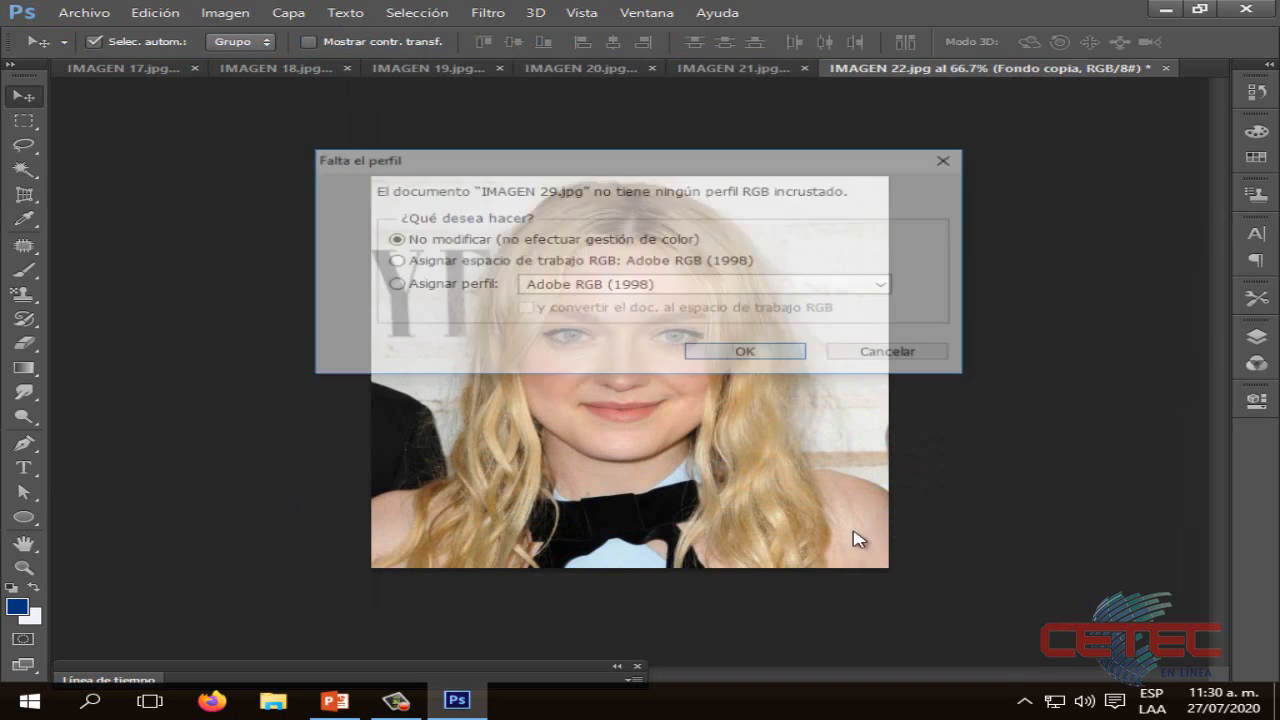
Duplicate the Fondo layer as "Fondo copia" in IMAGEN 29.jpg and delete the original Fondo layer.
{"action": "left_click", "coordinate": [1256, 337]}
{"action": "right_click", "coordinate": [1060, 436]}
{"action": "left_click", "coordinate": [1066, 477]}
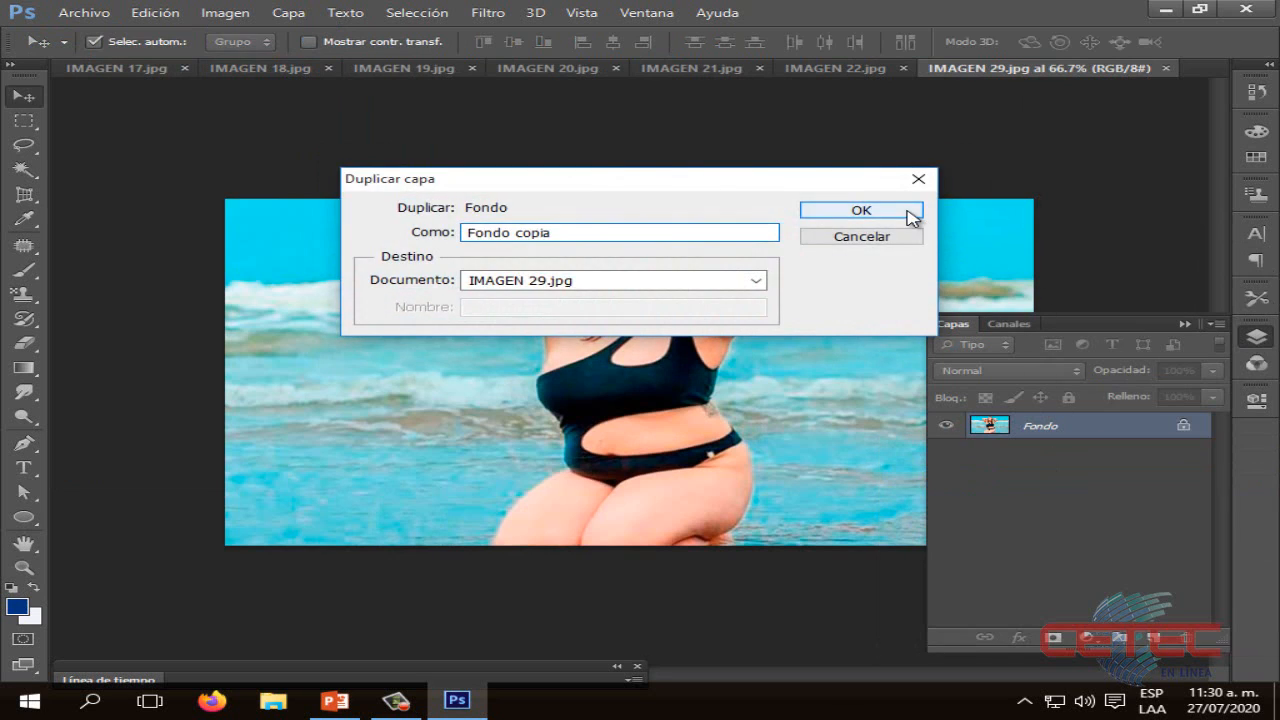
{"action": "left_click", "coordinate": [908, 211]}
{"action": "key", "text": "Delete"}
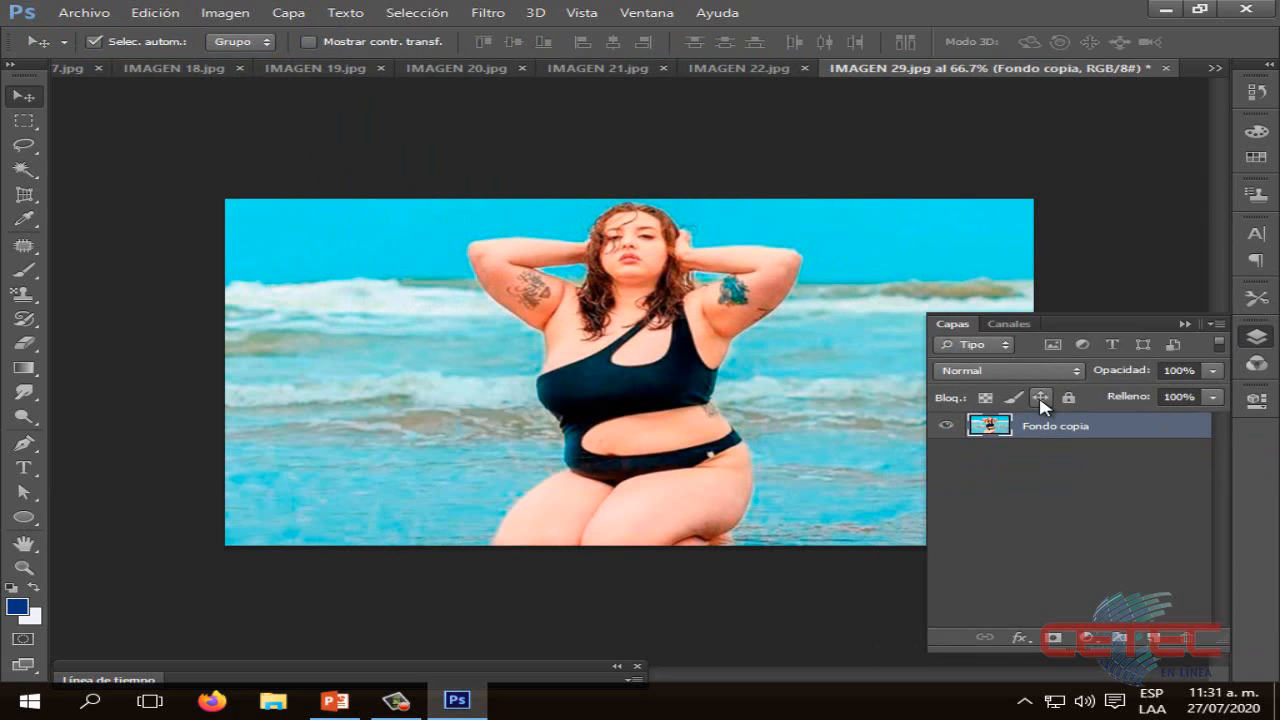
{"action": "left_click", "coordinate": [1182, 323]}
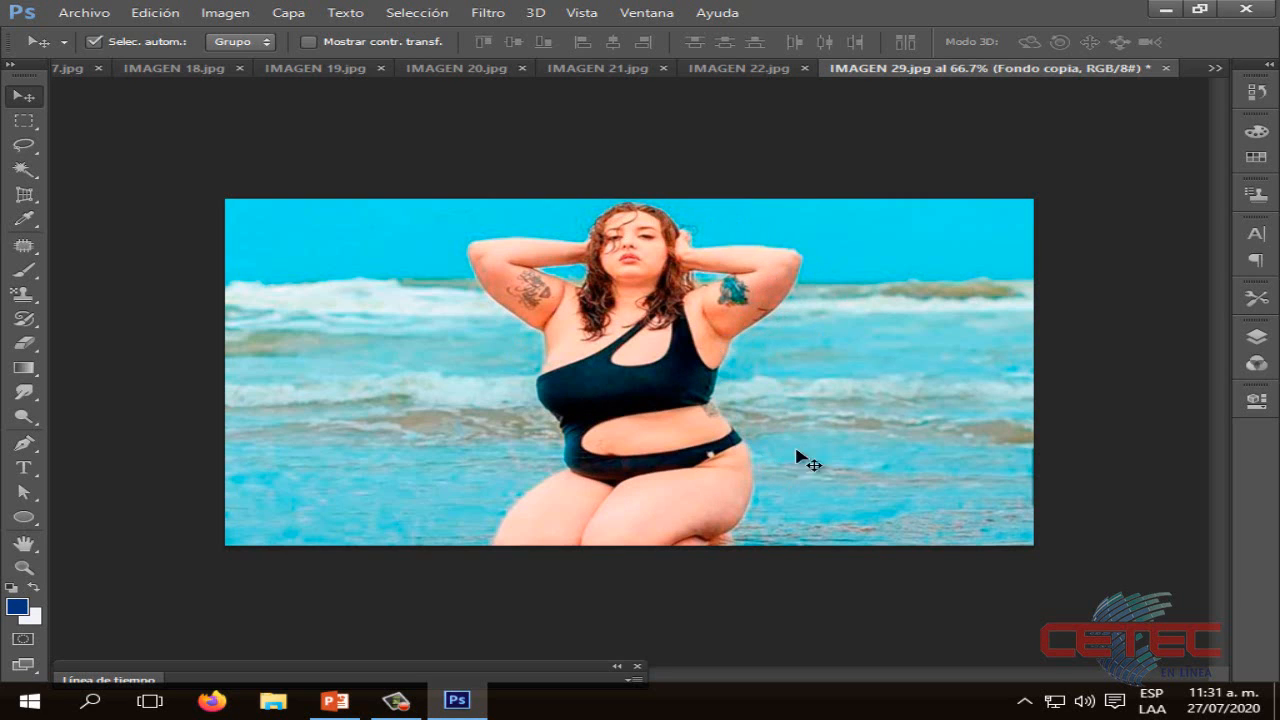
Start the Licuar (Liquify) filter on Fondo copia, with the preview at 100% and the brush size set to 80.
{"action": "left_click", "coordinate": [486, 14]}
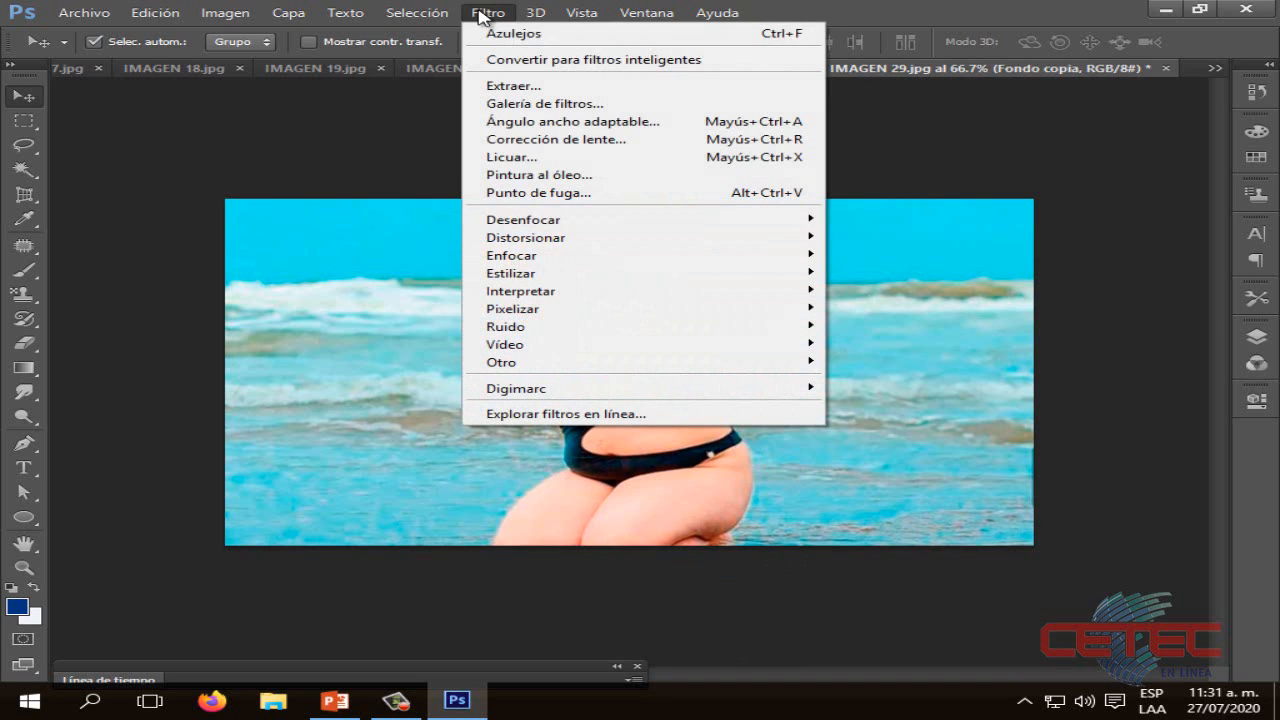
{"action": "left_click", "coordinate": [520, 158]}
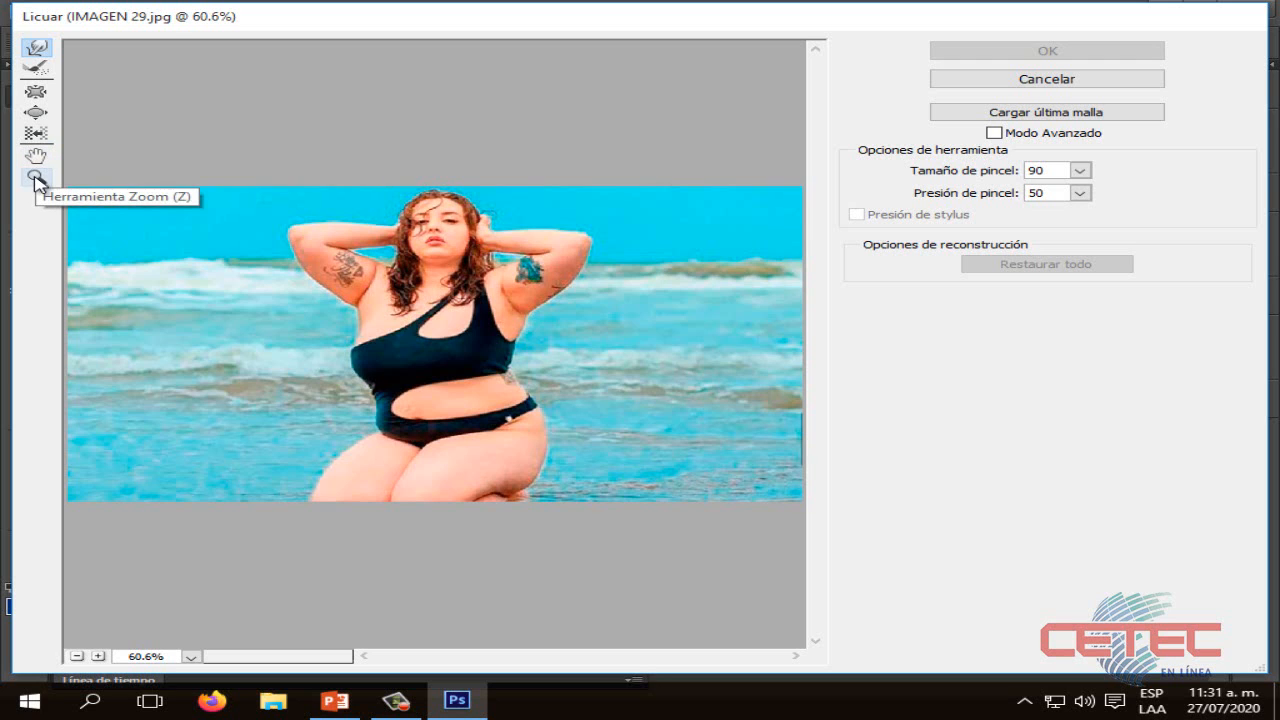
{"action": "left_click", "coordinate": [98, 657]}
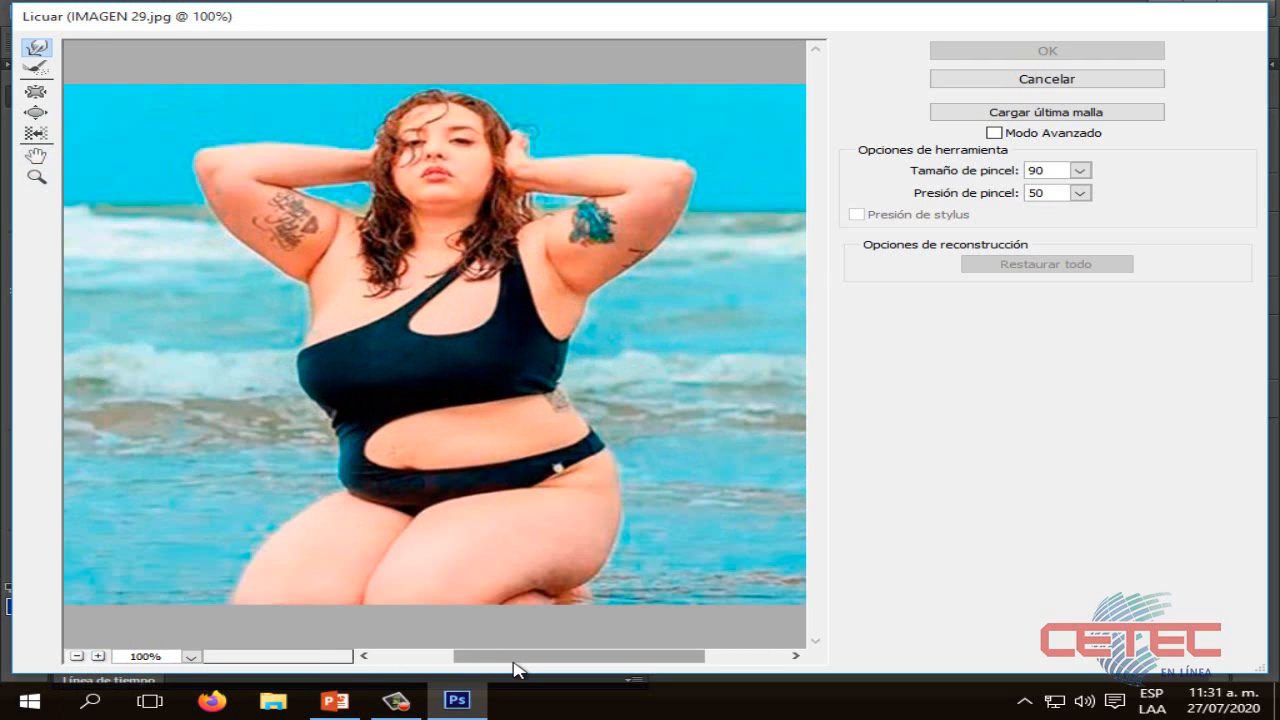
{"action": "left_click_drag", "start_coordinate": [512, 661], "coordinate": [510, 661]}
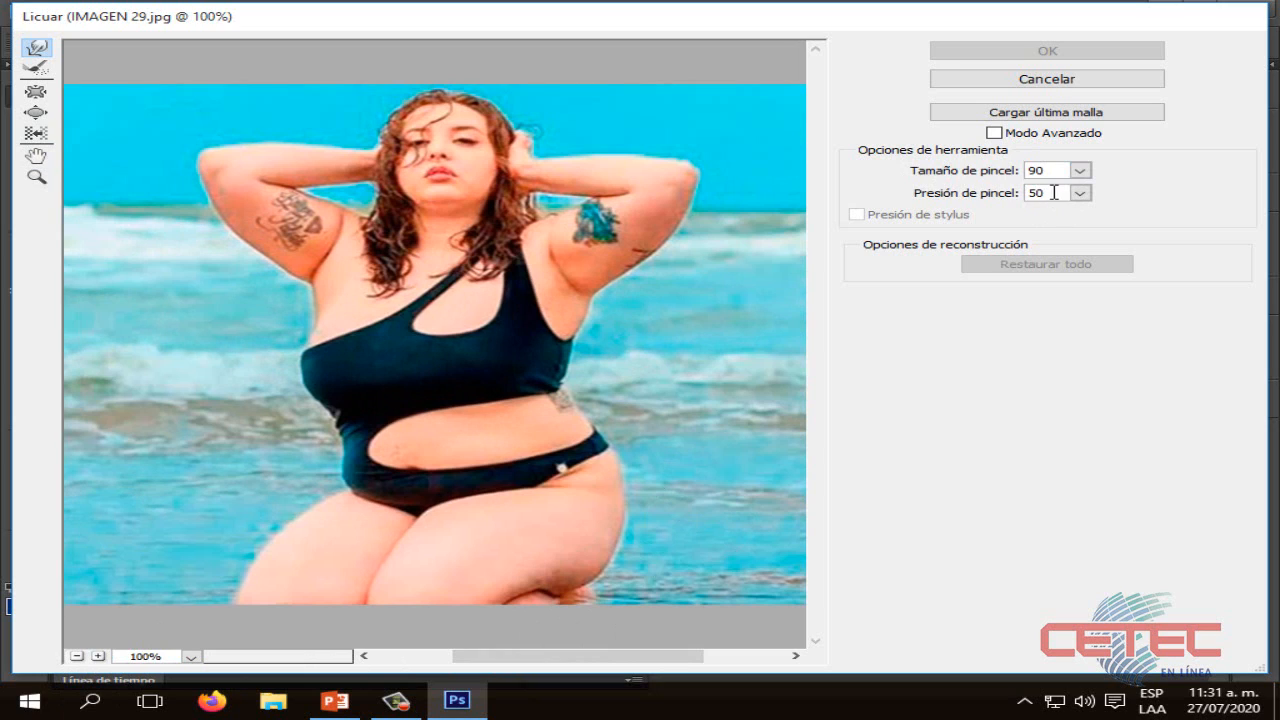
{"action": "left_click_drag", "start_coordinate": [1051, 171], "coordinate": [995, 175]}
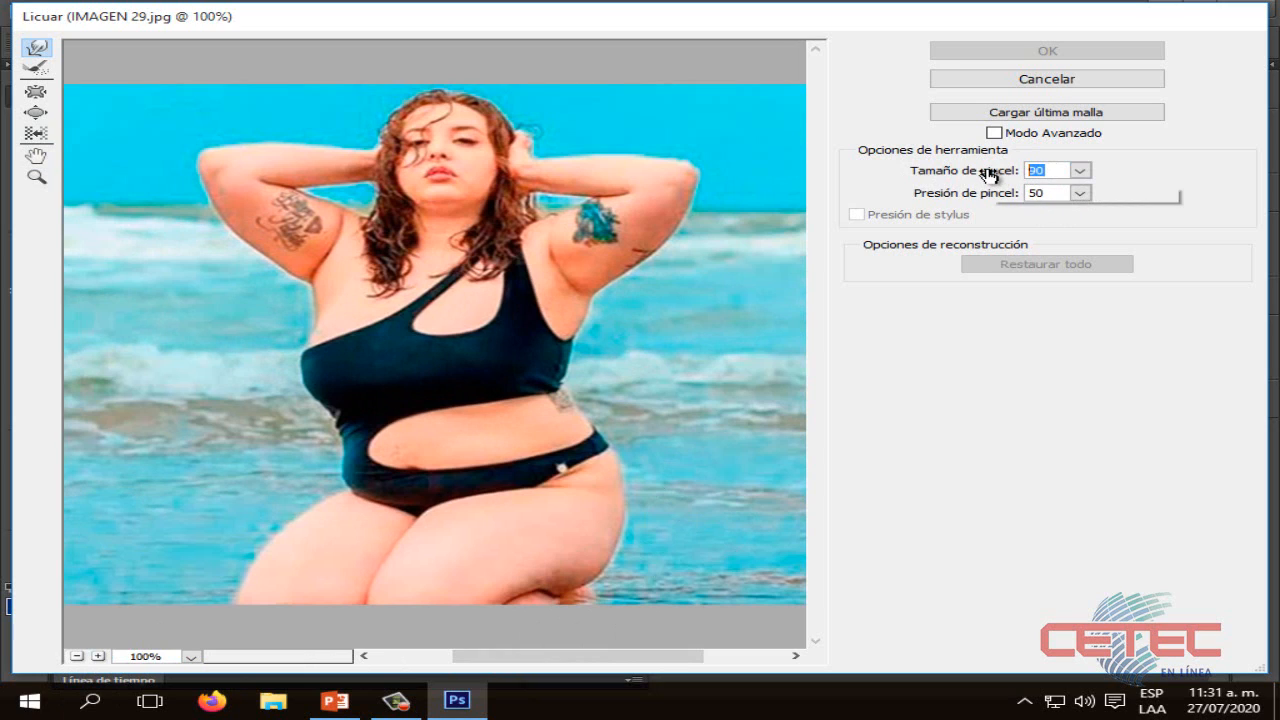
{"action": "type", "text": "100"}
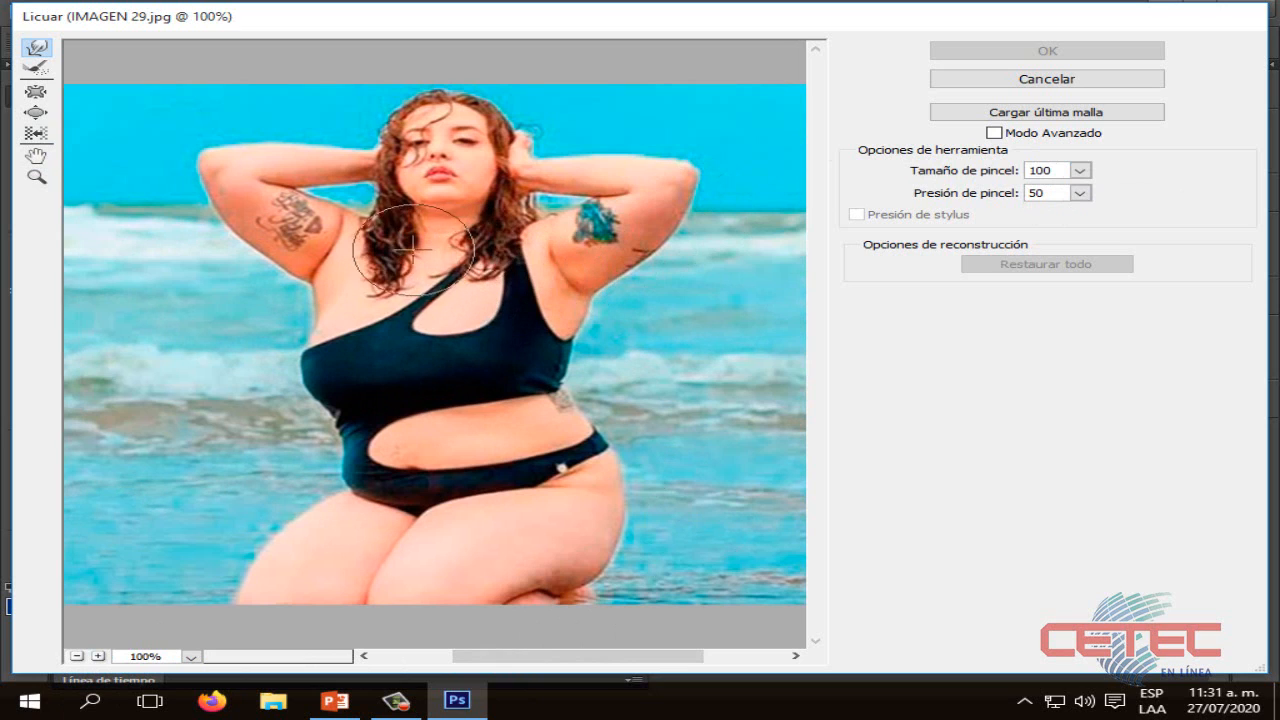
{"action": "left_click", "coordinate": [1006, 176]}
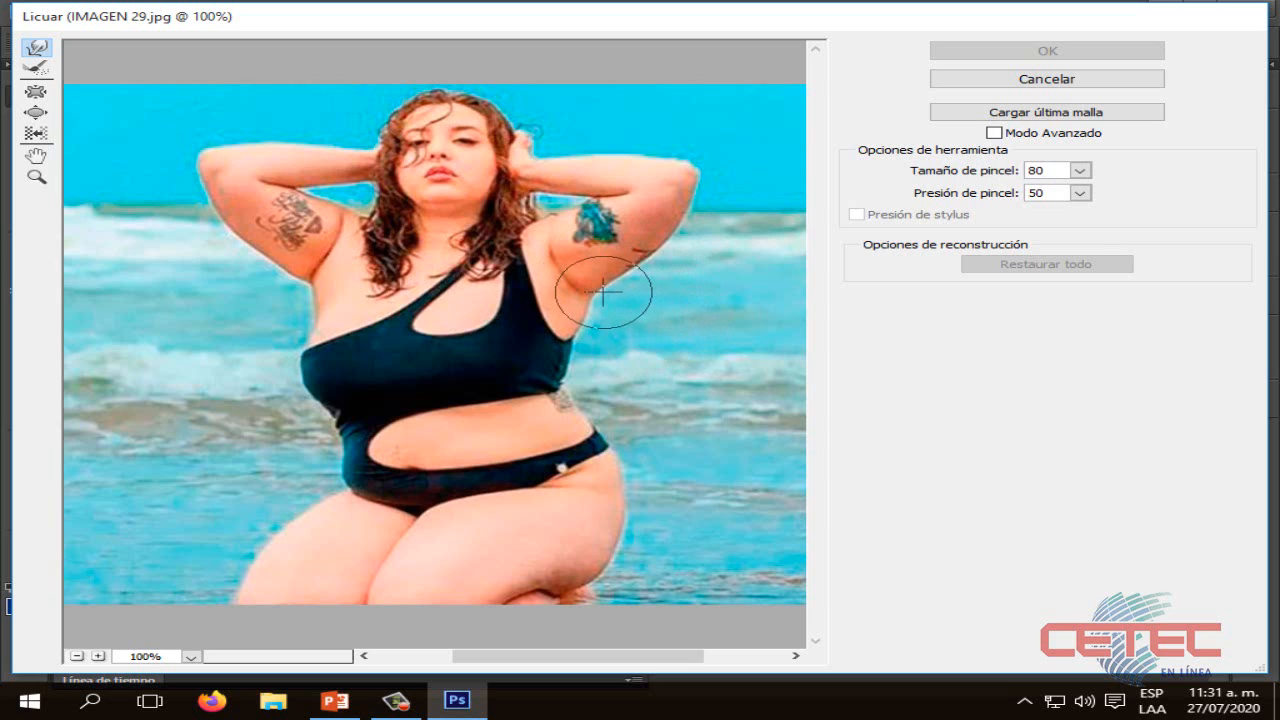
Slim both of the woman's upper arms by pushing their lower contours inward with the Forward Warp tool.
{"action": "mouse_move", "coordinate": [596, 288]}
{"action": "left_mouse_down"}
{"action": "mouse_move", "coordinate": [591, 271]}
{"action": "mouse_move", "coordinate": [624, 252]}
{"action": "left_mouse_up"}
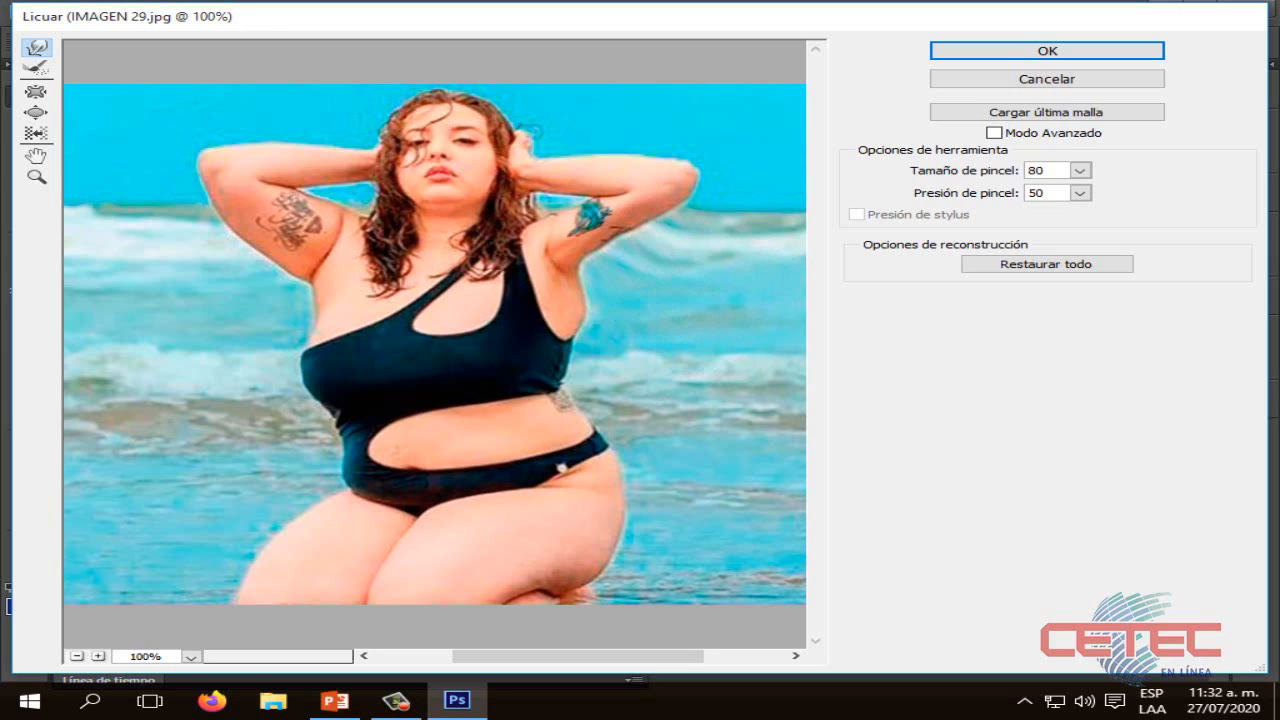
{"action": "key", "text": "alt"}
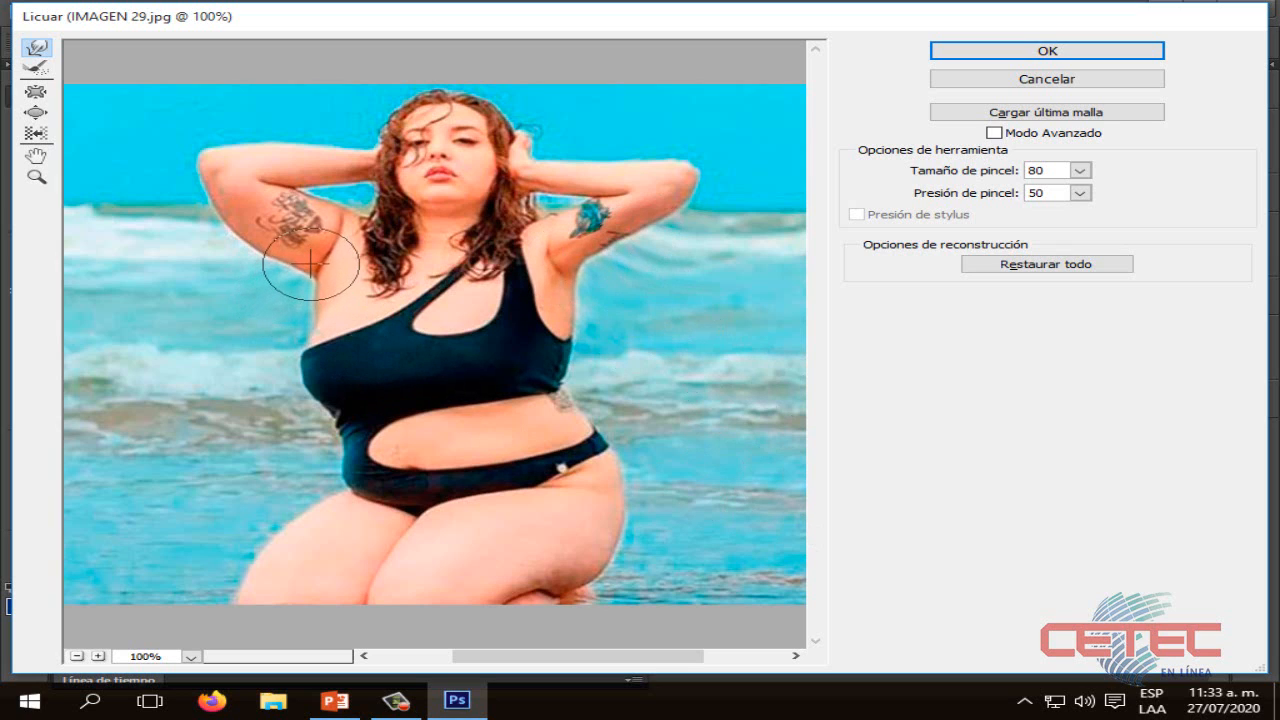
{"action": "mouse_move", "coordinate": [273, 261]}
{"action": "left_mouse_down"}
{"action": "mouse_move", "coordinate": [286, 248]}
{"action": "mouse_move", "coordinate": [248, 234]}
{"action": "mouse_move", "coordinate": [228, 206]}
{"action": "mouse_move", "coordinate": [235, 224]}
{"action": "left_mouse_up"}
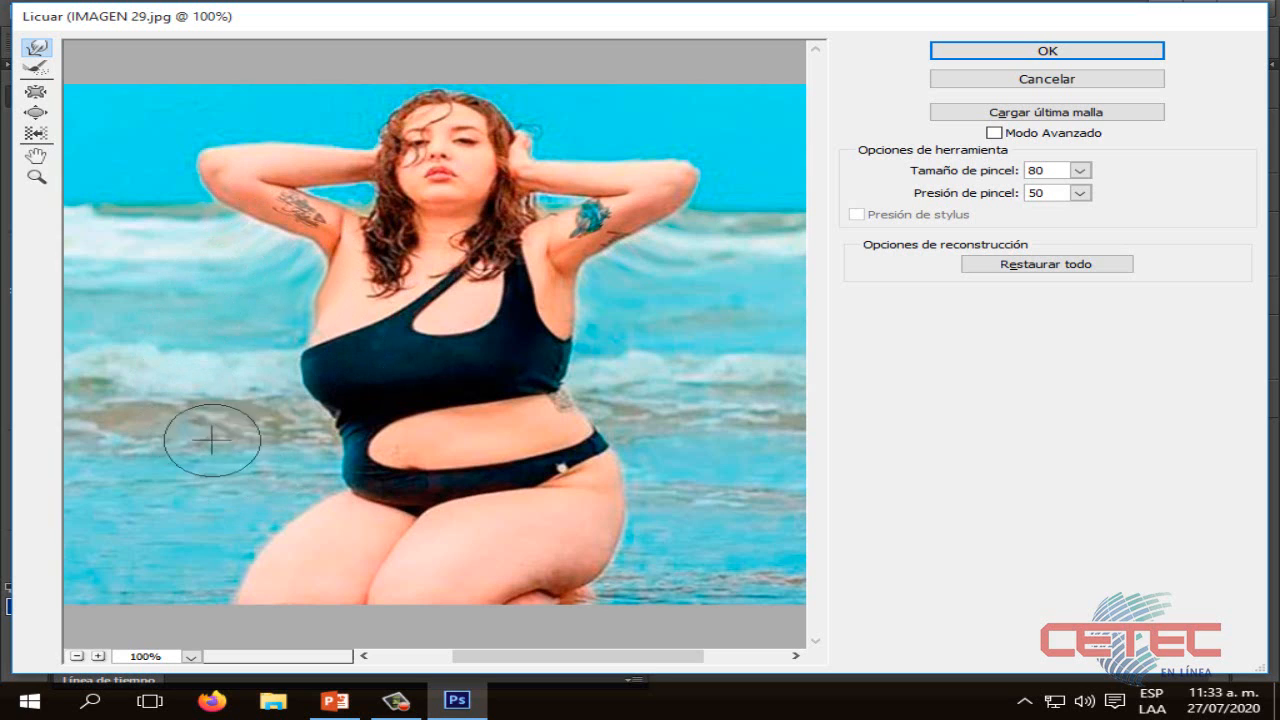
{"action": "key", "text": "alt+space"}
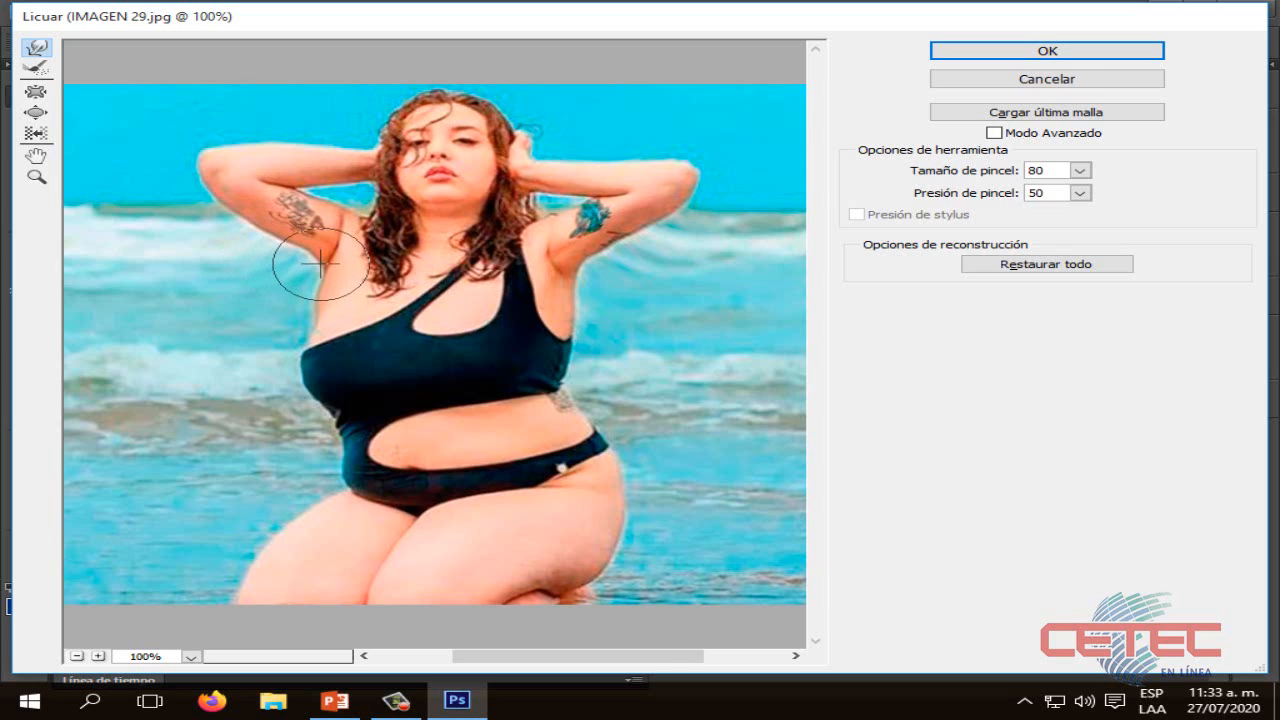
{"action": "left_click_drag", "start_coordinate": [281, 240], "coordinate": [288, 228]}
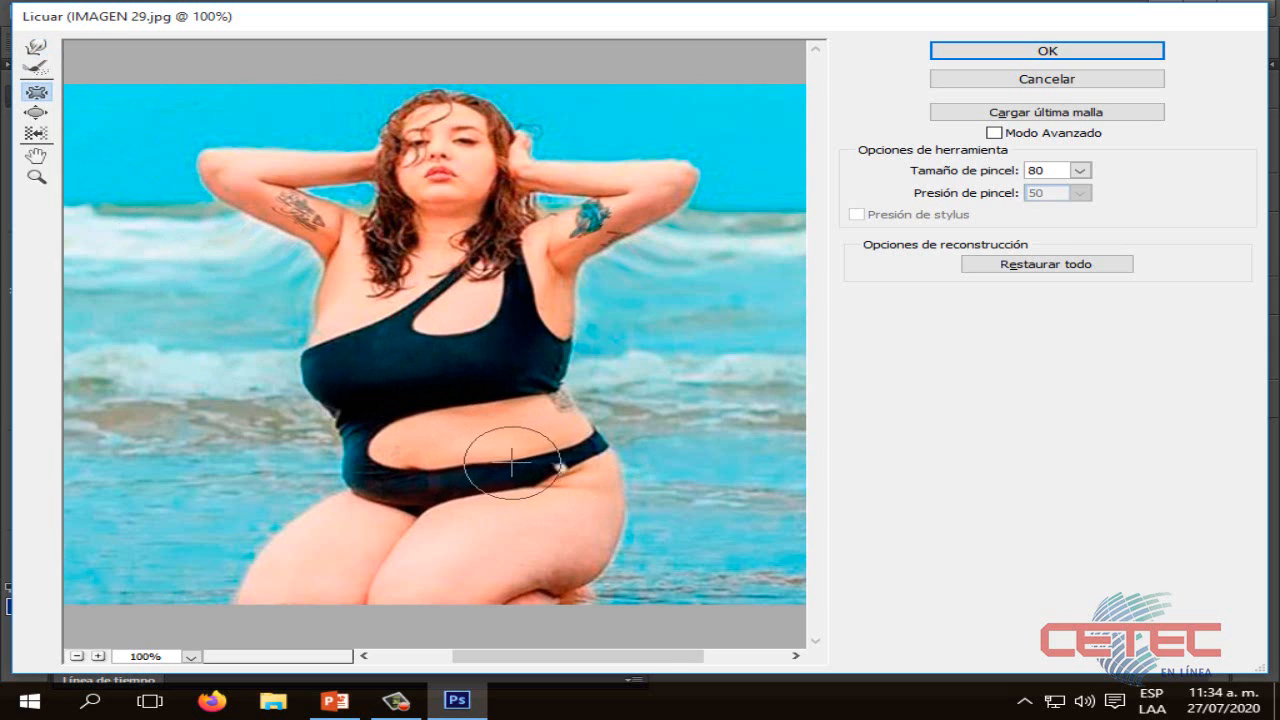
Shrink the woman's abdomen and the lower part of the swimsuit with Pucker tool strokes at brush size 80.
{"action": "mouse_move", "coordinate": [498, 460]}
{"action": "left_mouse_down"}
{"action": "mouse_move", "coordinate": [576, 448]}
{"action": "mouse_move", "coordinate": [564, 407]}
{"action": "left_mouse_up"}
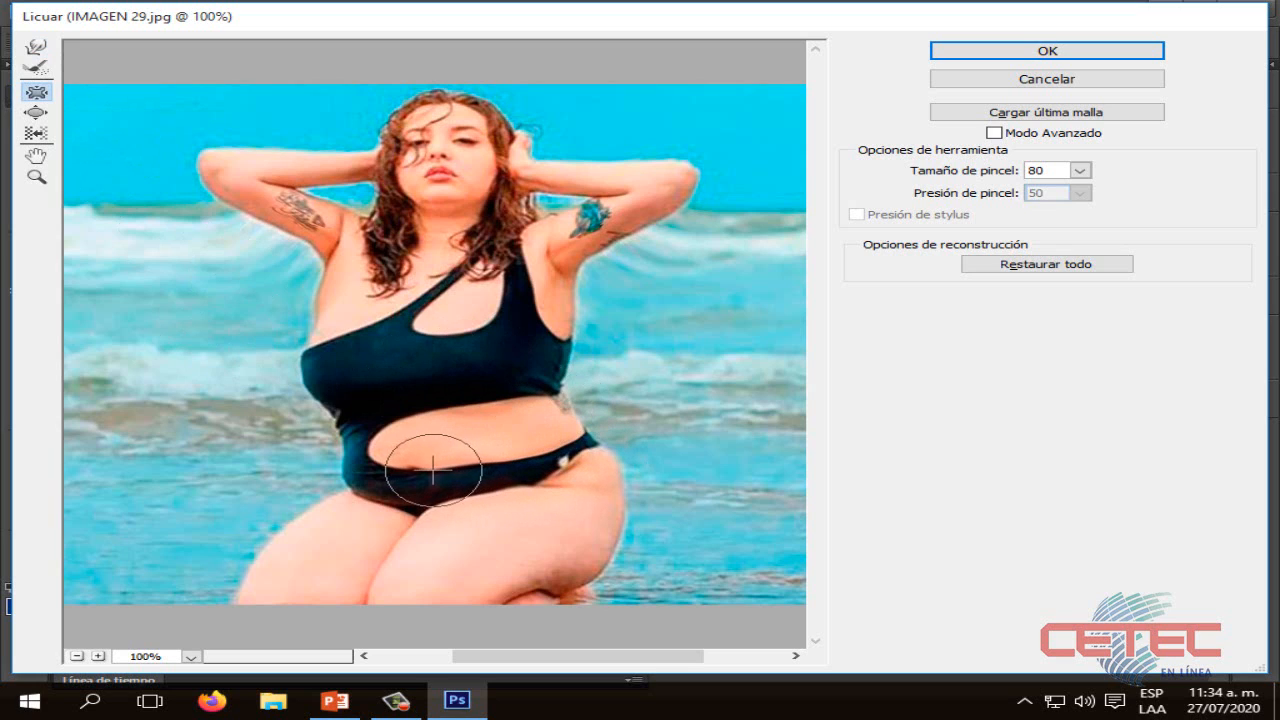
{"action": "mouse_move", "coordinate": [367, 462]}
{"action": "left_mouse_down"}
{"action": "mouse_move", "coordinate": [362, 443]}
{"action": "mouse_move", "coordinate": [375, 440]}
{"action": "left_mouse_up"}
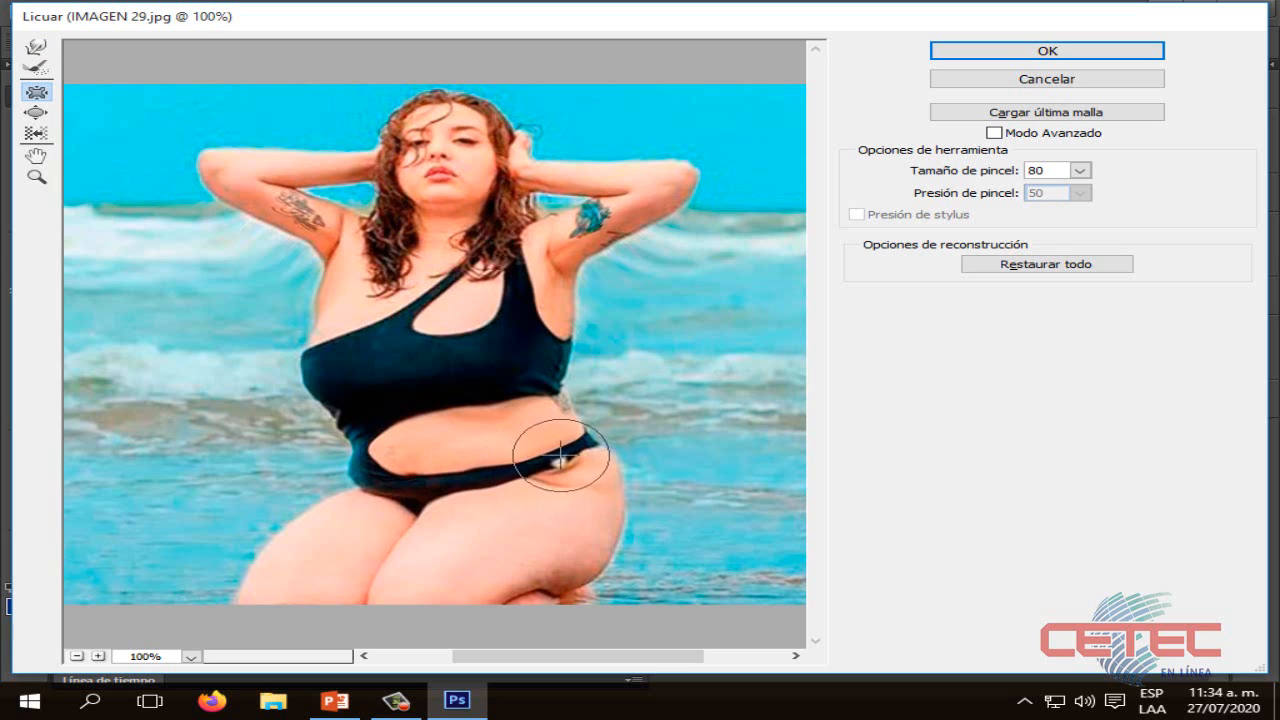
{"action": "left_click_drag", "start_coordinate": [407, 442], "coordinate": [418, 457]}
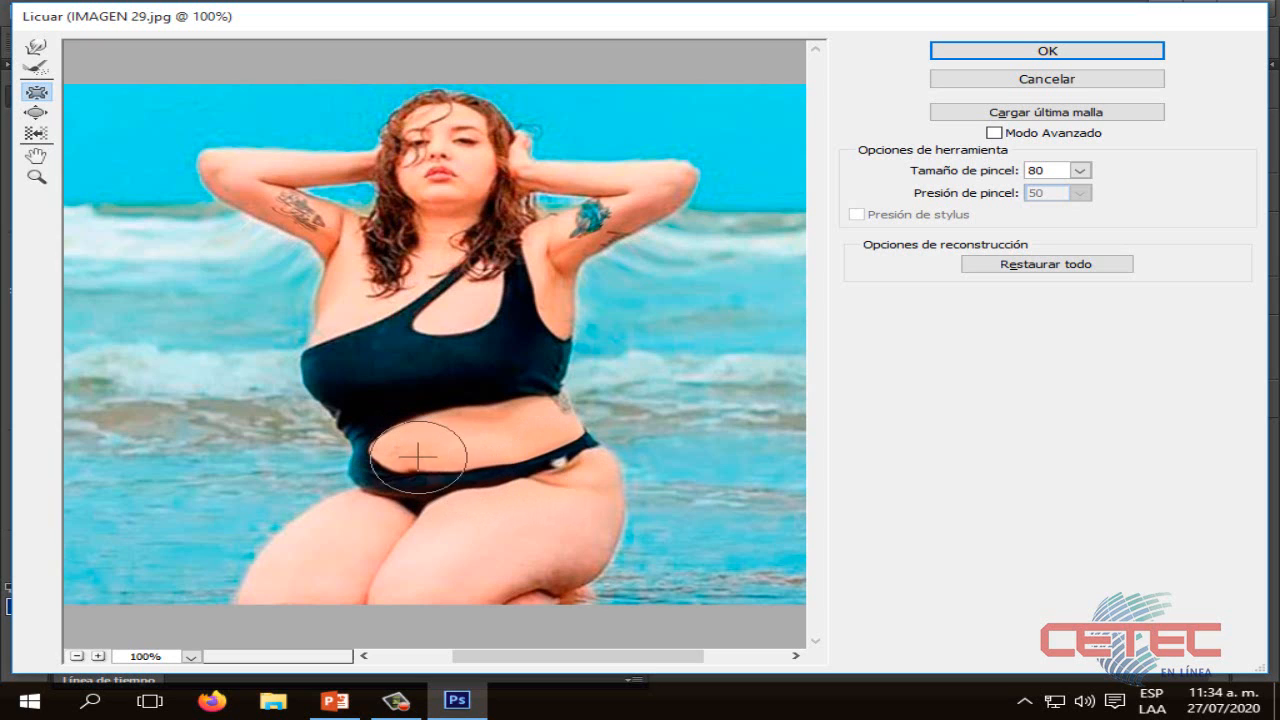
{"action": "left_click_drag", "start_coordinate": [490, 437], "coordinate": [550, 428]}
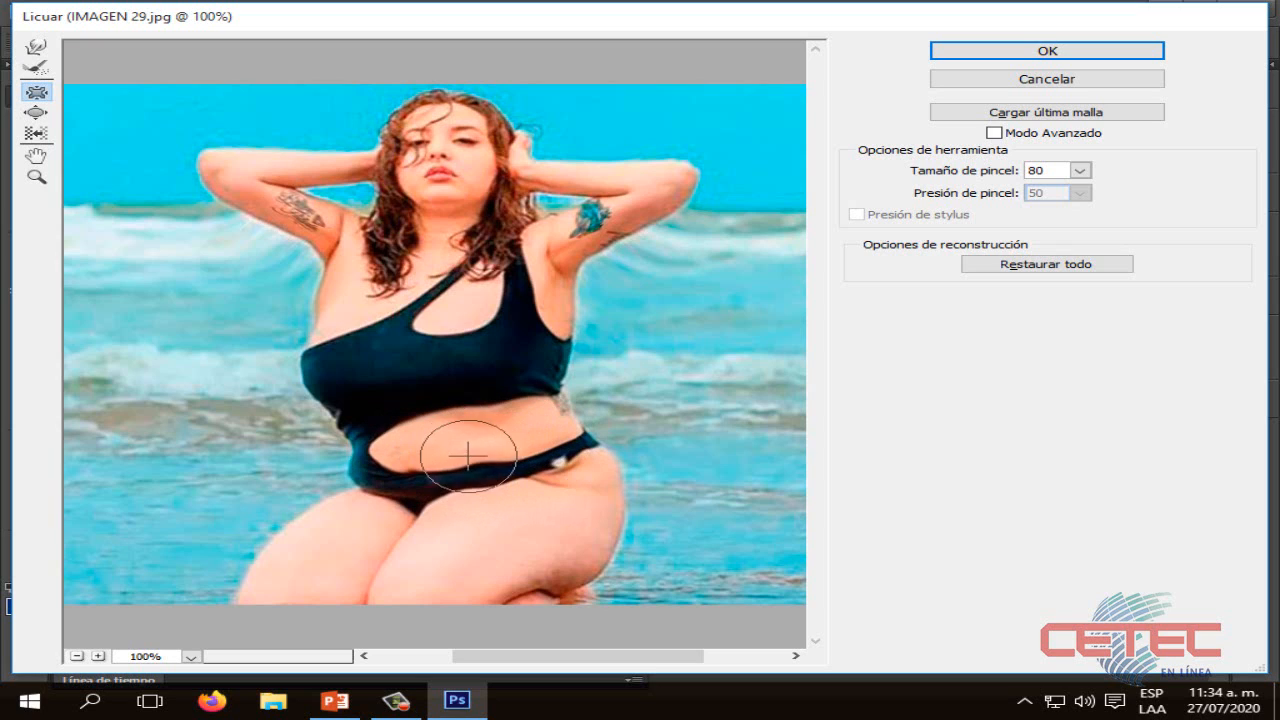
{"action": "mouse_move", "coordinate": [418, 450]}
{"action": "left_mouse_down"}
{"action": "mouse_move", "coordinate": [605, 466]}
{"action": "mouse_move", "coordinate": [477, 428]}
{"action": "left_mouse_up"}
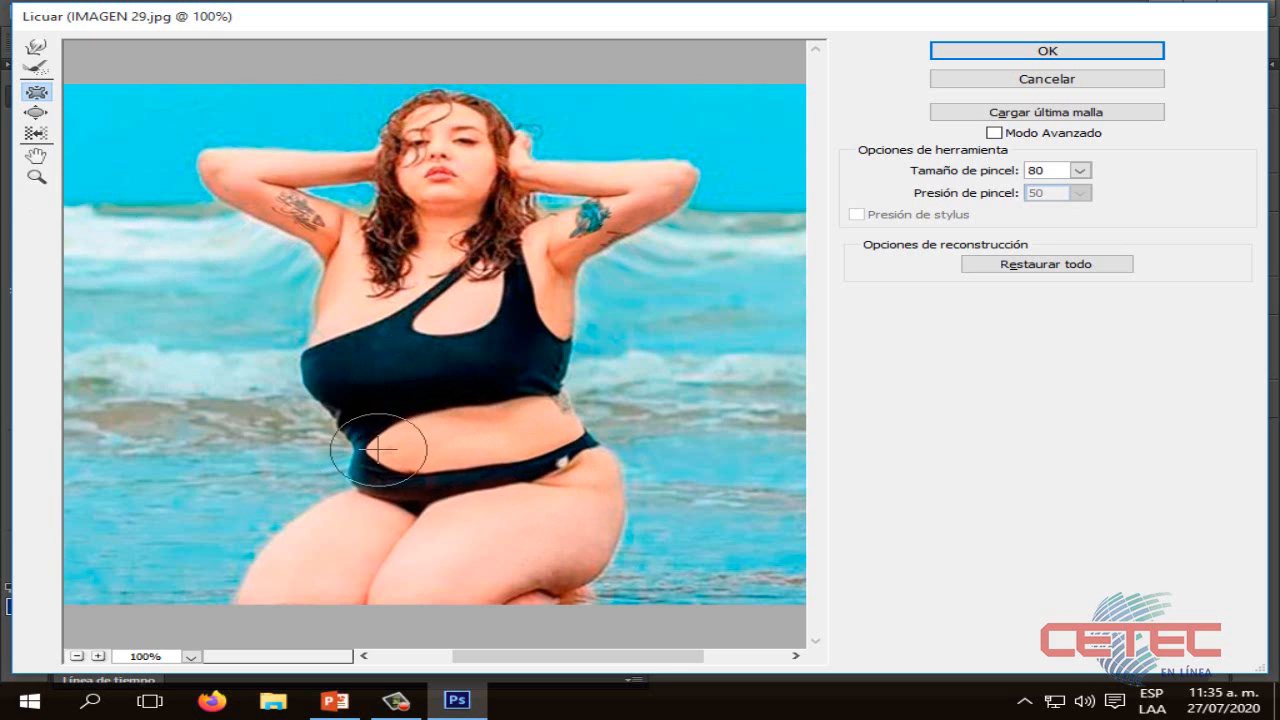
{"action": "mouse_move", "coordinate": [378, 449]}
{"action": "left_mouse_down"}
{"action": "mouse_move", "coordinate": [557, 423]}
{"action": "mouse_move", "coordinate": [549, 406]}
{"action": "mouse_move", "coordinate": [497, 403]}
{"action": "left_mouse_up"}
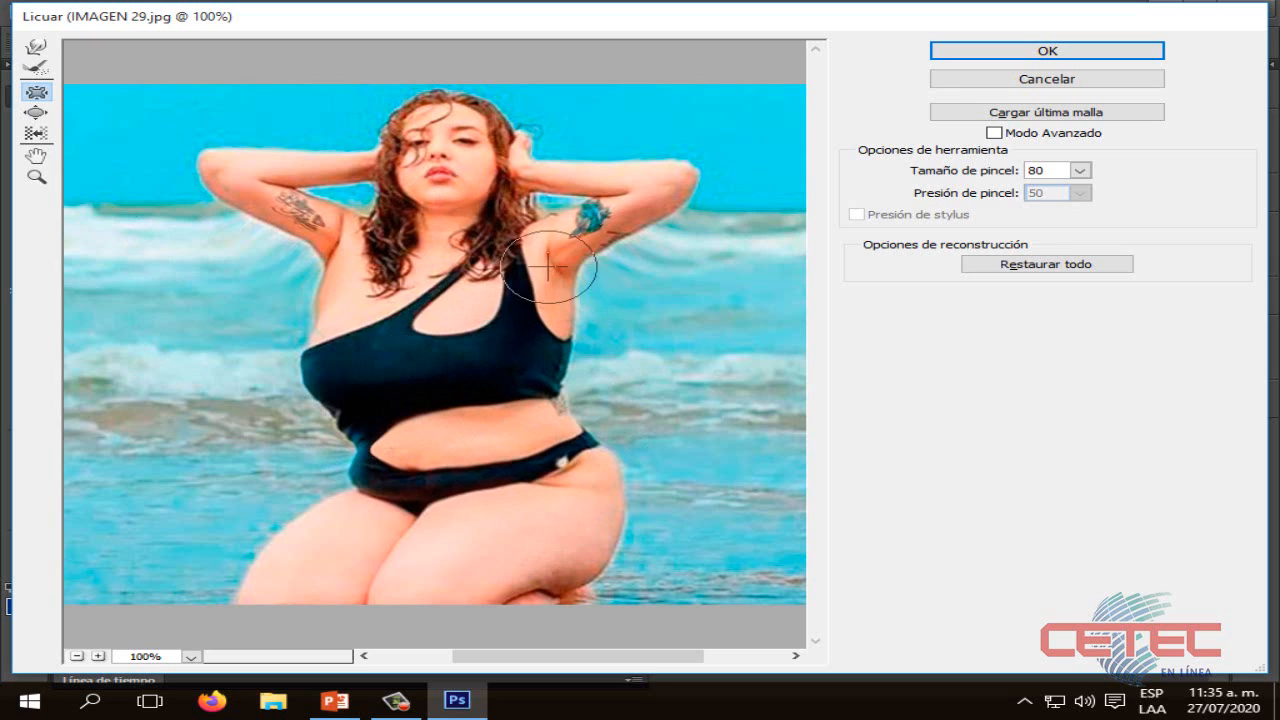
Reshape the woman's waist, hips and thighs by pushing their contours inward with the Forward Warp tool.
{"action": "left_click", "coordinate": [36, 46]}
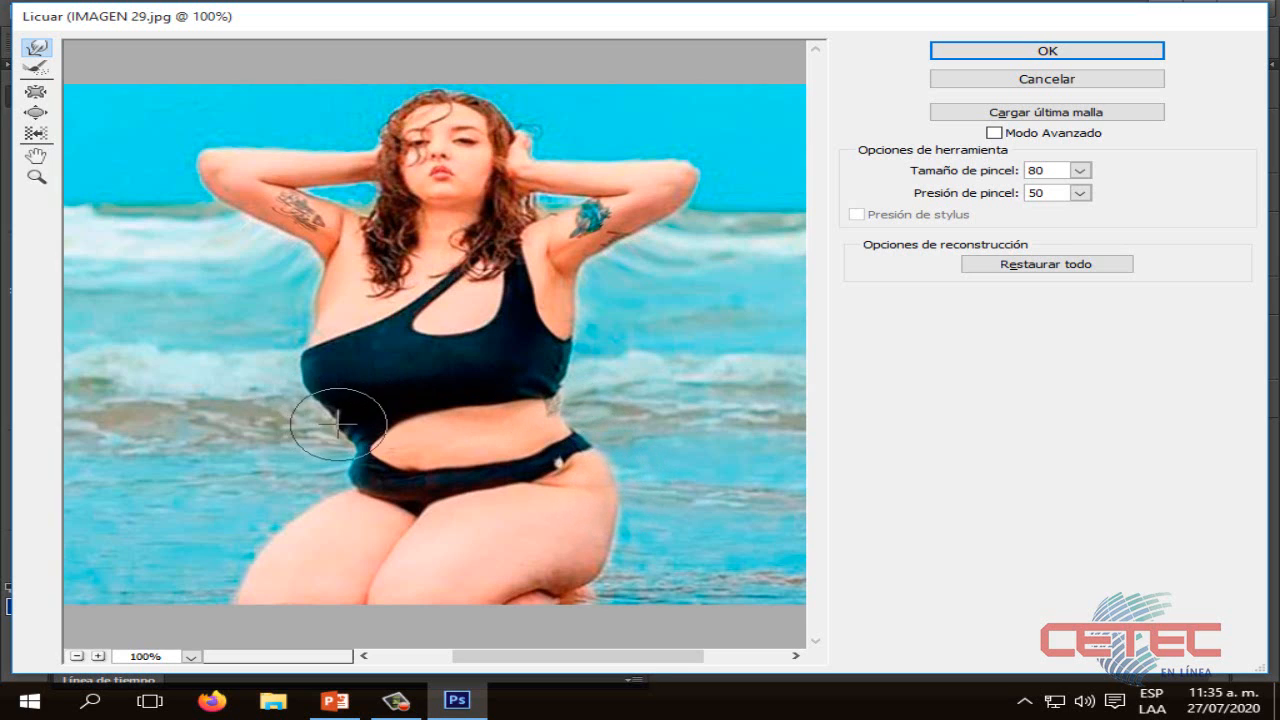
{"action": "mouse_move", "coordinate": [338, 424]}
{"action": "left_mouse_down"}
{"action": "mouse_move", "coordinate": [375, 468]}
{"action": "mouse_move", "coordinate": [408, 477]}
{"action": "mouse_move", "coordinate": [561, 453]}
{"action": "left_mouse_up"}
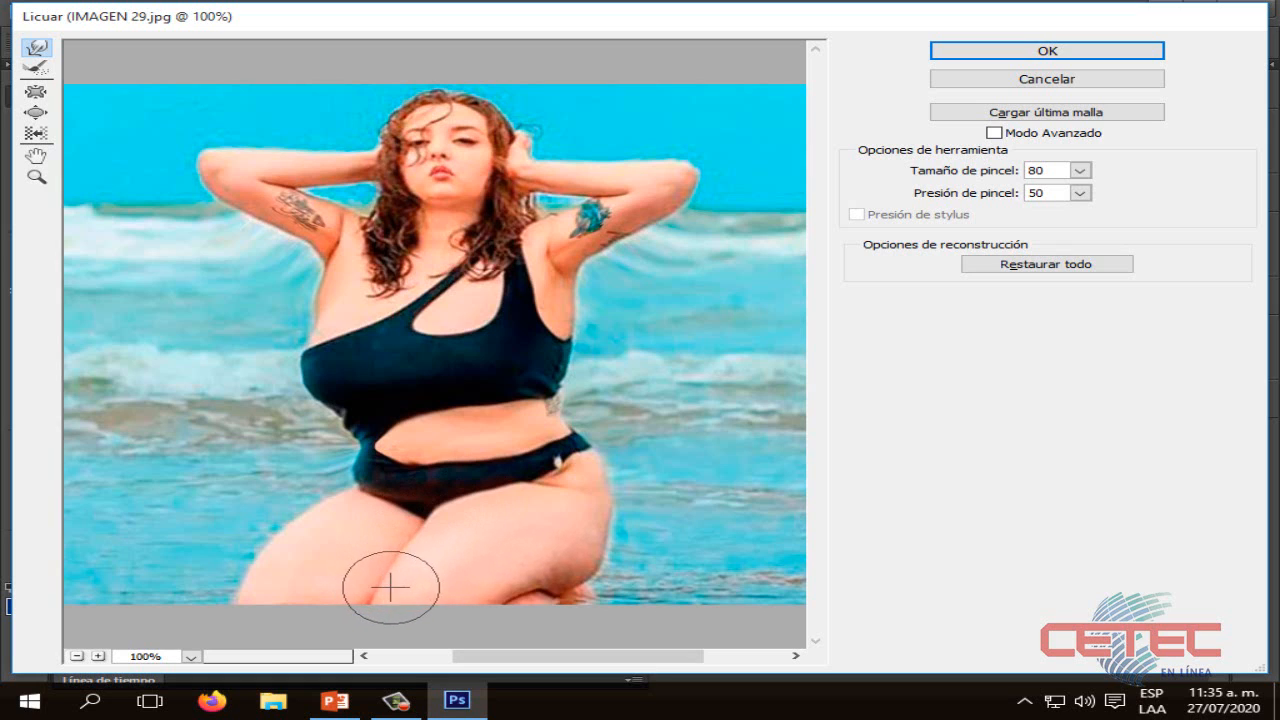
{"action": "mouse_move", "coordinate": [460, 503]}
{"action": "left_mouse_down"}
{"action": "mouse_move", "coordinate": [474, 507]}
{"action": "mouse_move", "coordinate": [443, 515]}
{"action": "mouse_move", "coordinate": [517, 494]}
{"action": "mouse_move", "coordinate": [500, 492]}
{"action": "left_mouse_up"}
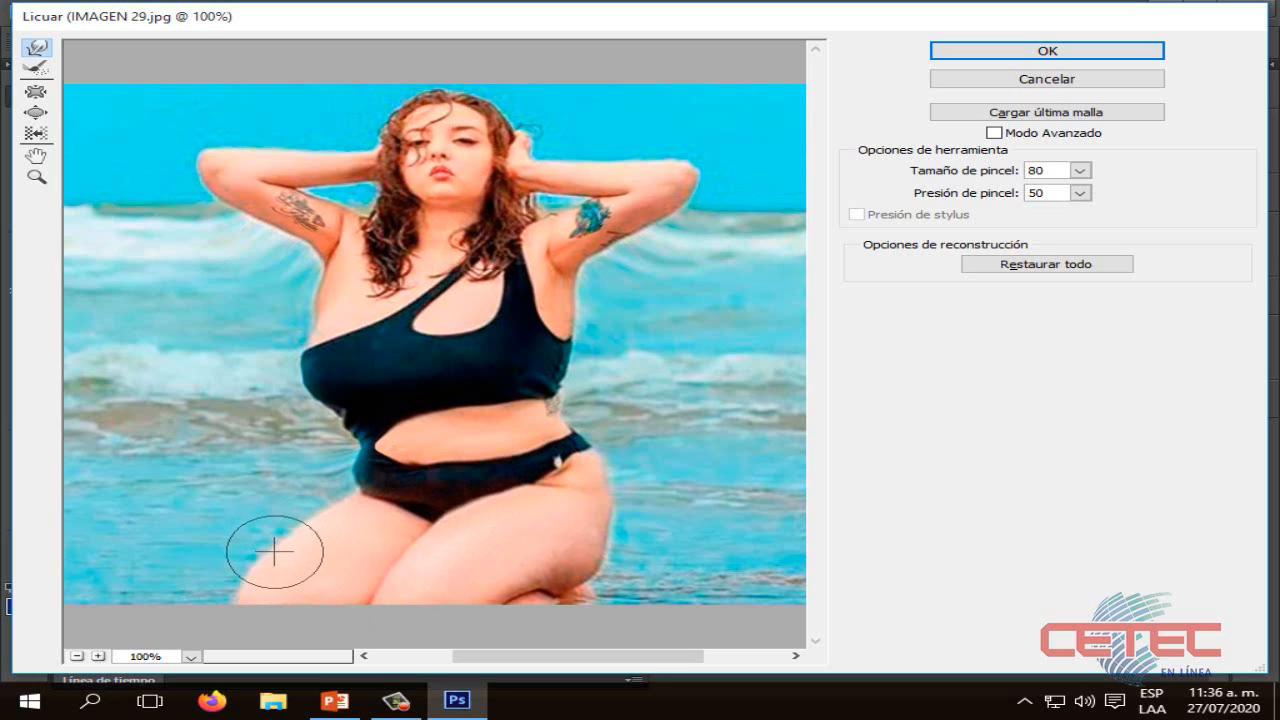
{"action": "left_click_drag", "start_coordinate": [249, 577], "coordinate": [270, 597]}
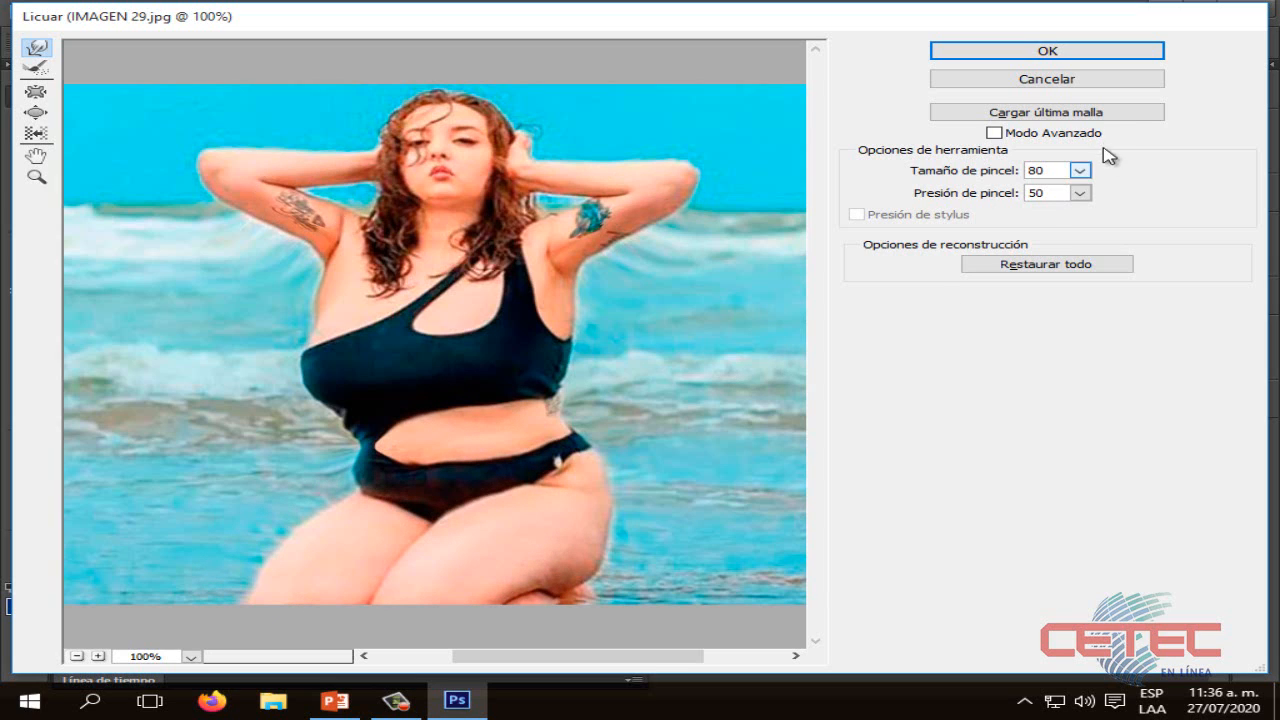
Set the brush size to 150 and push the bust and side of the torso inward and upward.
{"action": "type", "text": "1"}
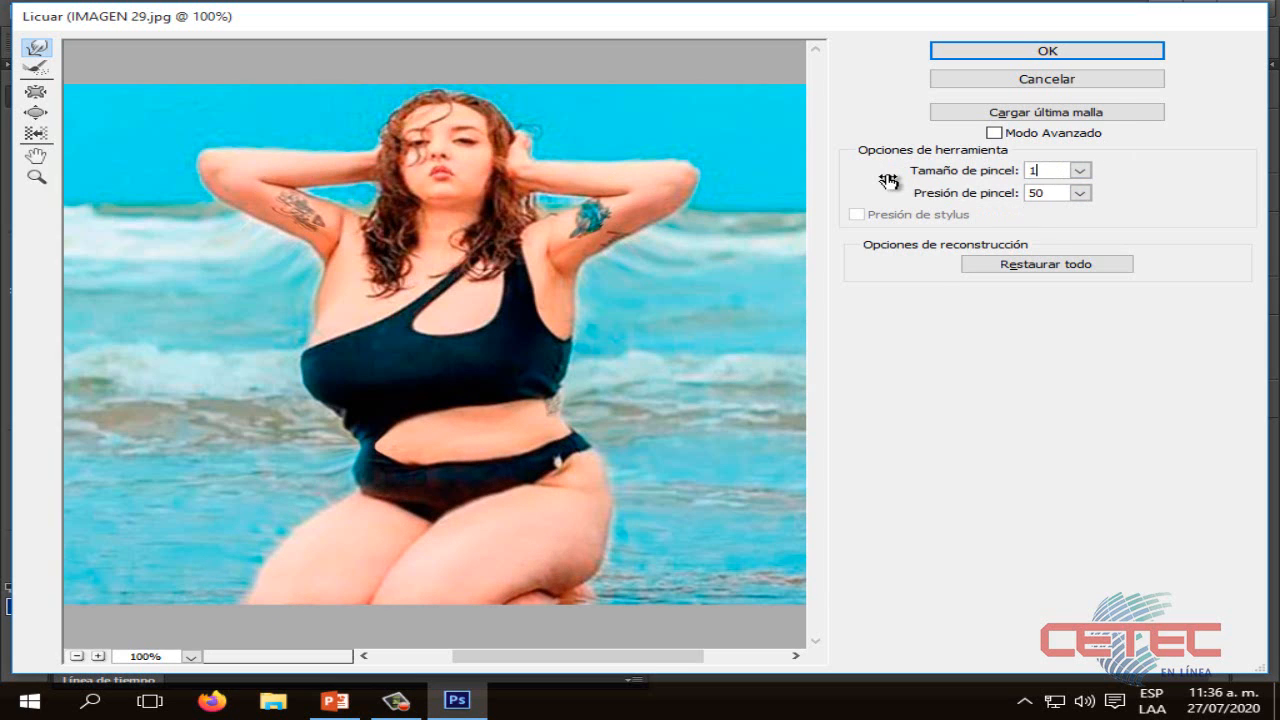
{"action": "type", "text": "50"}
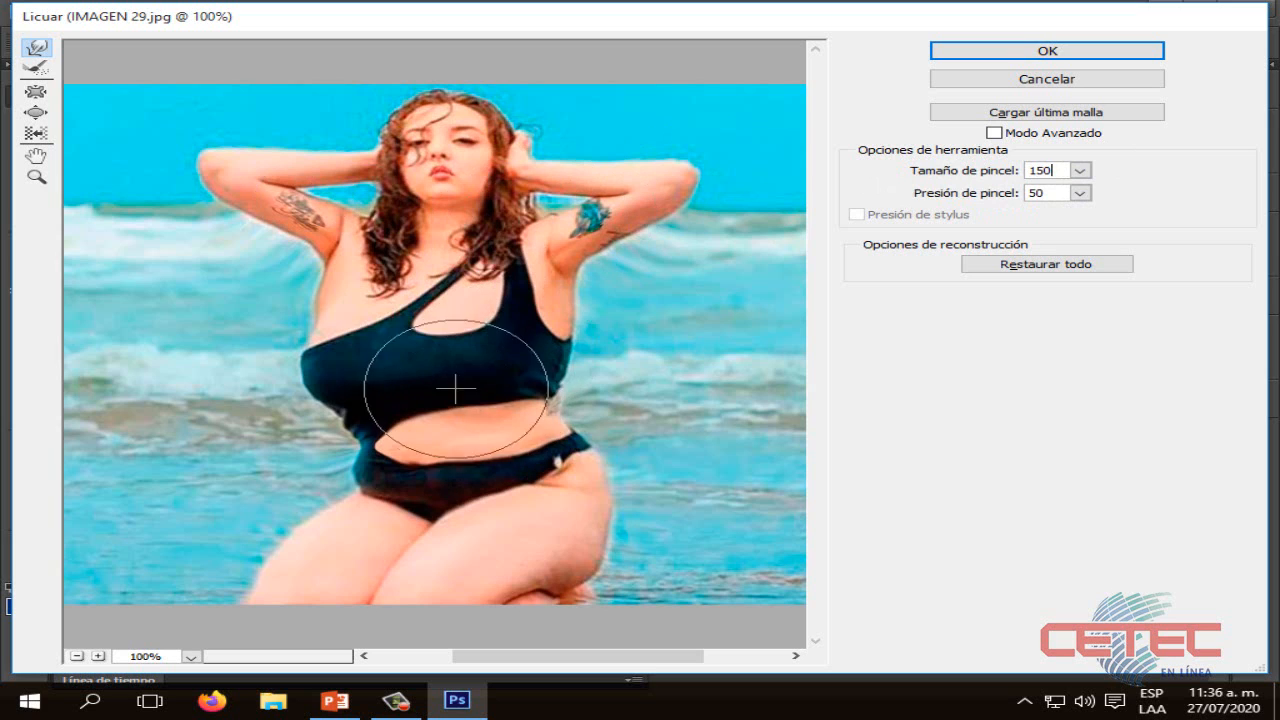
{"action": "mouse_move", "coordinate": [374, 378]}
{"action": "left_mouse_down"}
{"action": "mouse_move", "coordinate": [363, 406]}
{"action": "mouse_move", "coordinate": [371, 380]}
{"action": "mouse_move", "coordinate": [415, 395]}
{"action": "left_mouse_up"}
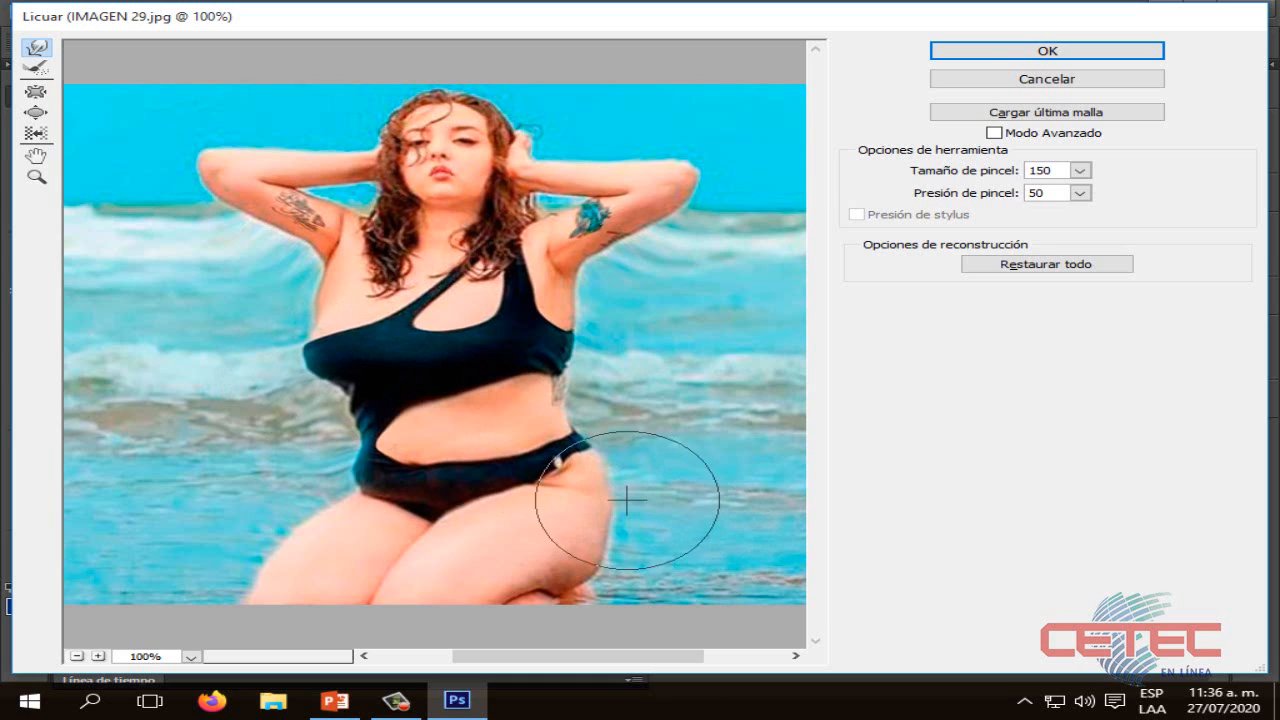
{"action": "mouse_move", "coordinate": [329, 343]}
{"action": "left_mouse_down"}
{"action": "mouse_move", "coordinate": [312, 312]}
{"action": "mouse_move", "coordinate": [327, 290]}
{"action": "left_mouse_up"}
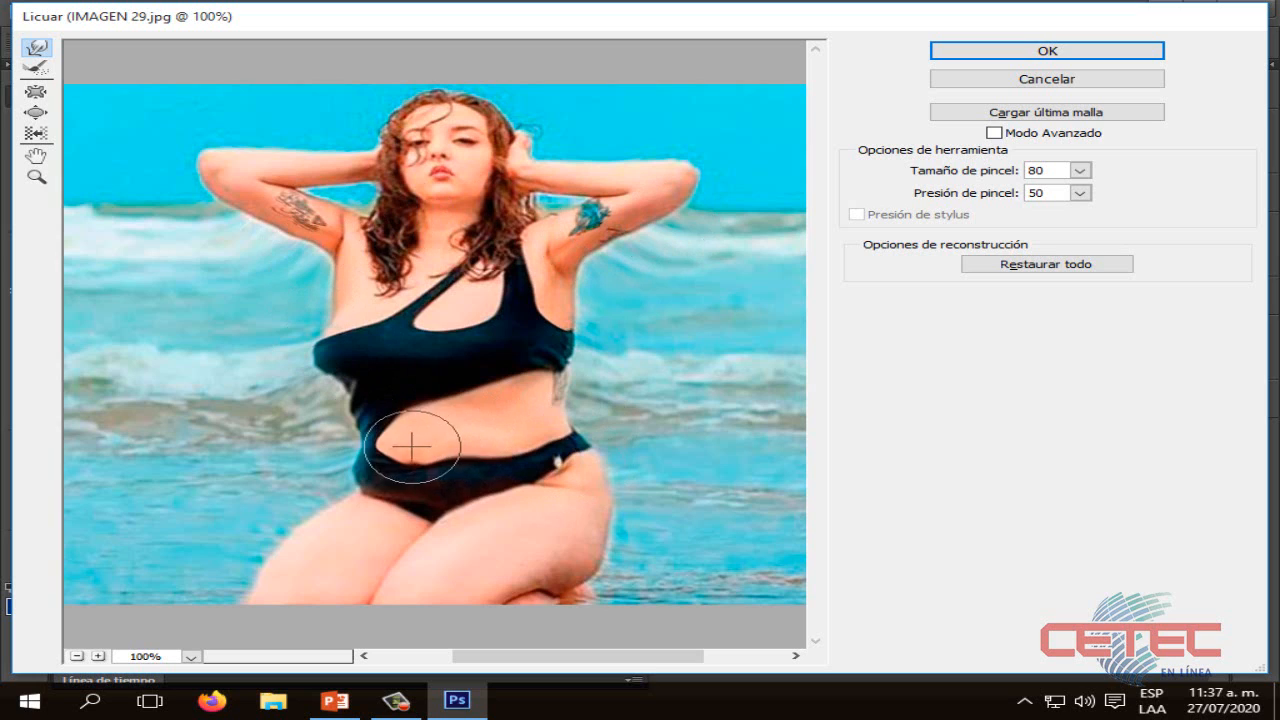
Refine the swimsuit's lower edge, the waist and the hip with Forward Warp strokes at brush size 80.
{"action": "mouse_move", "coordinate": [414, 447]}
{"action": "left_mouse_down"}
{"action": "mouse_move", "coordinate": [442, 471]}
{"action": "mouse_move", "coordinate": [448, 456]}
{"action": "mouse_move", "coordinate": [475, 471]}
{"action": "mouse_move", "coordinate": [492, 446]}
{"action": "mouse_move", "coordinate": [541, 432]}
{"action": "left_mouse_up"}
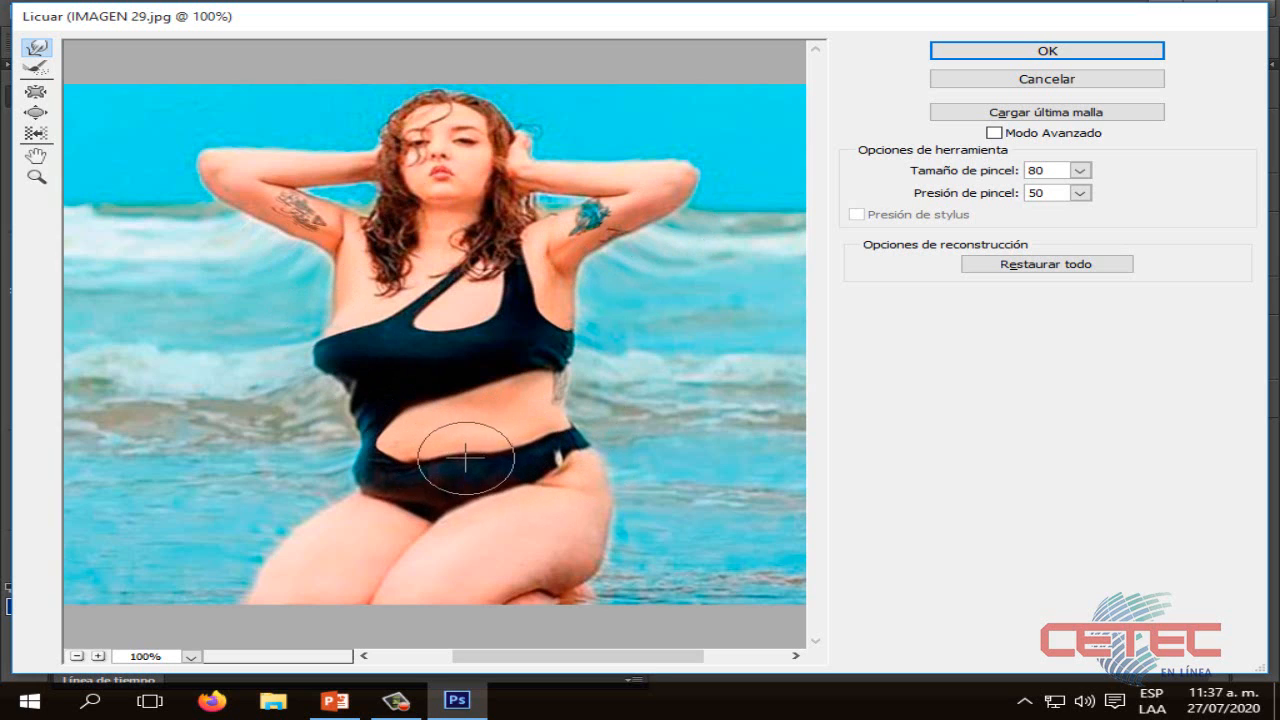
{"action": "left_click_drag", "start_coordinate": [550, 432], "coordinate": [554, 438]}
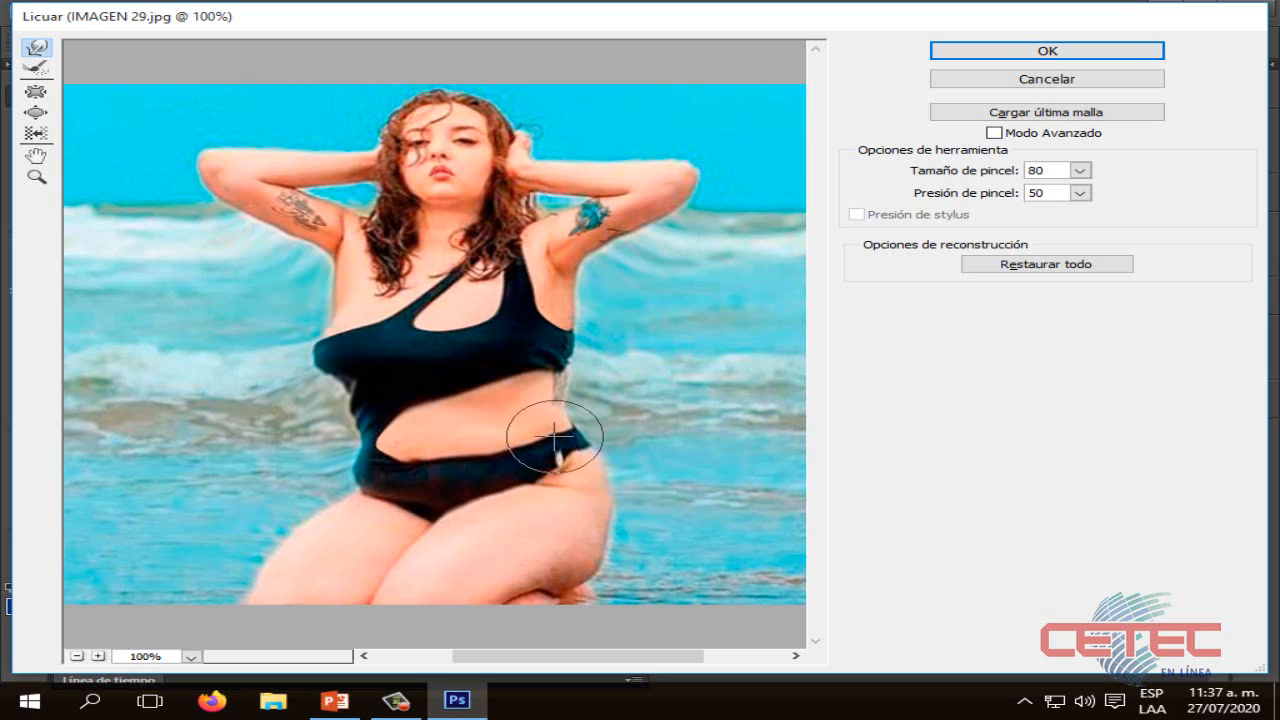
{"action": "left_click_drag", "start_coordinate": [355, 452], "coordinate": [378, 443]}
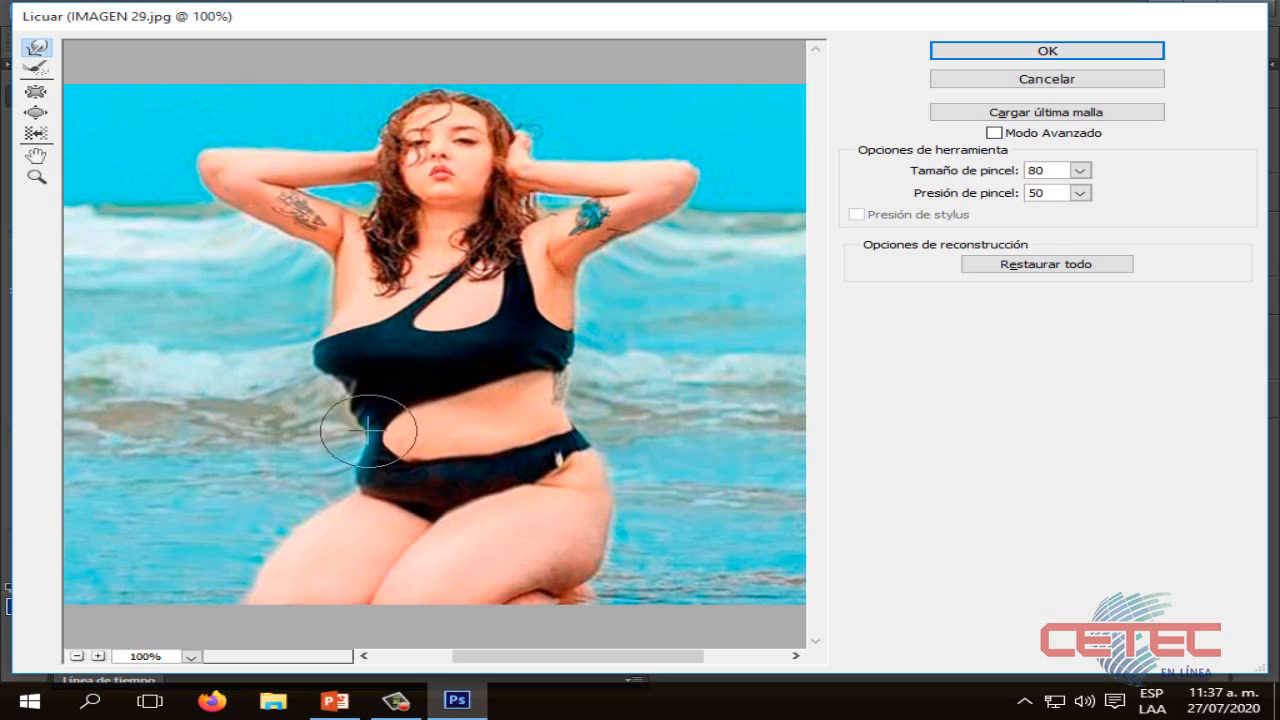
{"action": "left_click_drag", "start_coordinate": [359, 420], "coordinate": [374, 410]}
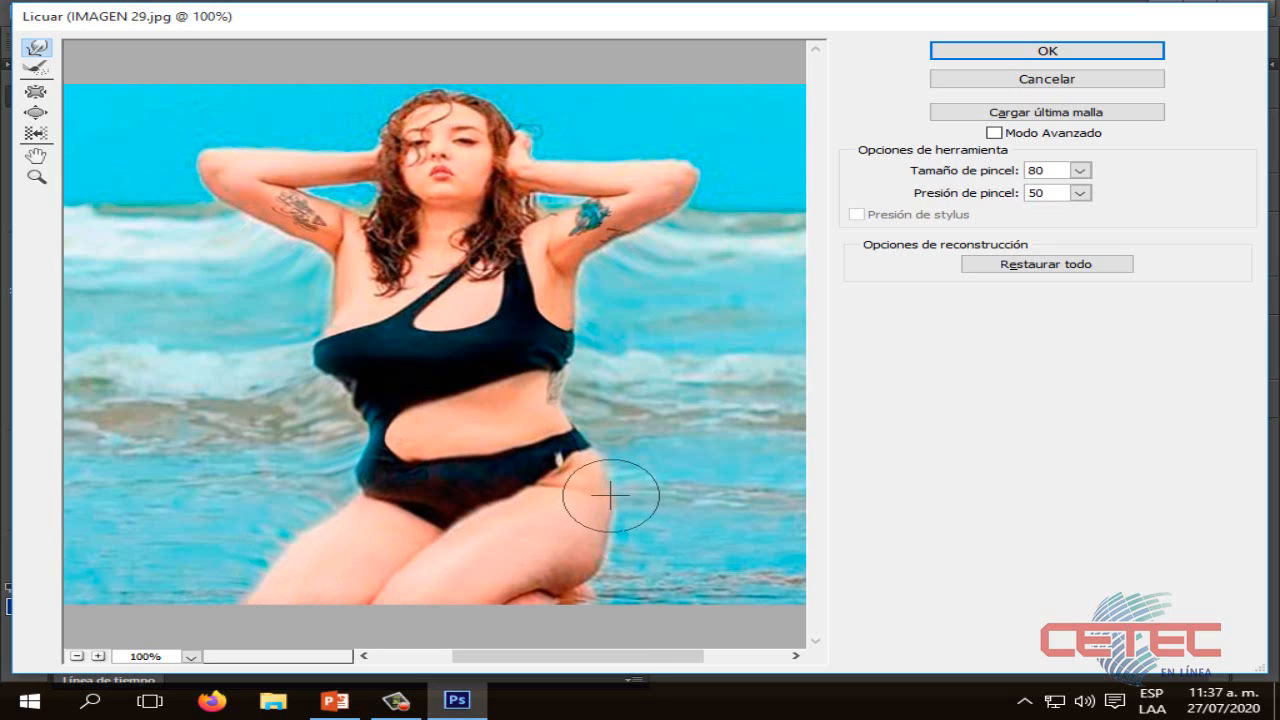
{"action": "left_click_drag", "start_coordinate": [597, 462], "coordinate": [583, 462]}
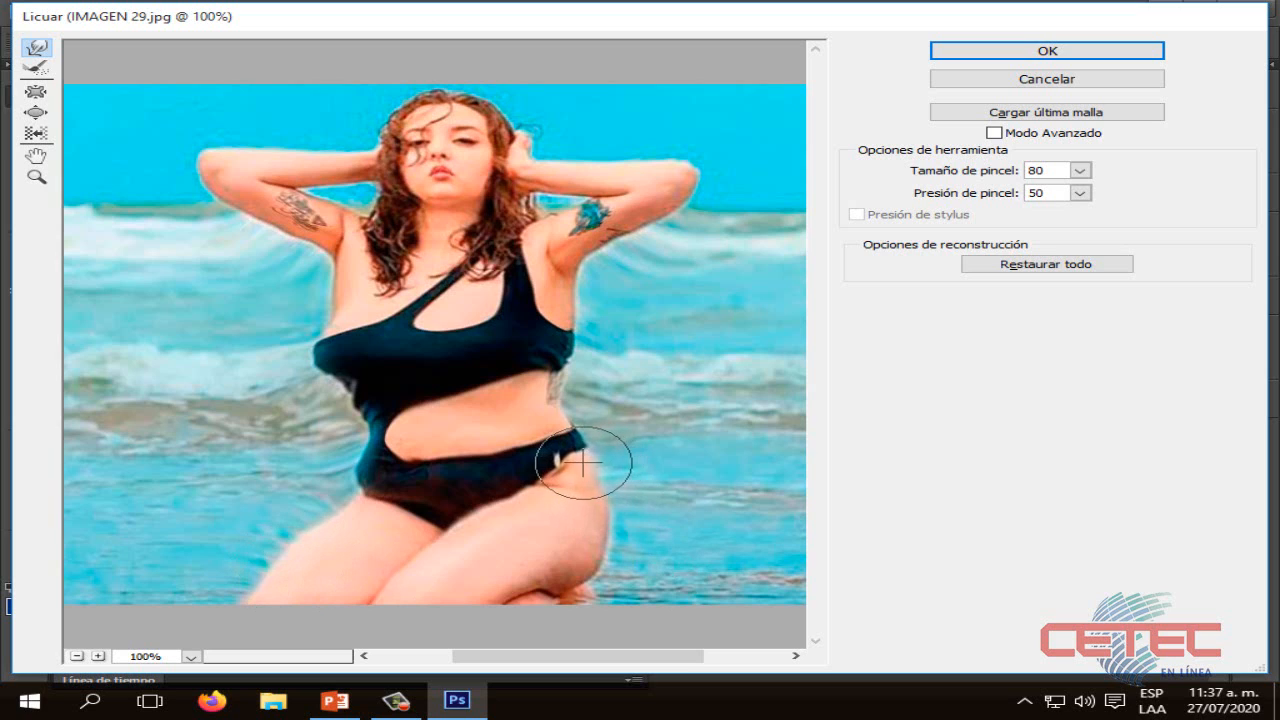
Push the outer thigh, the waist and the torso side below the bust inward with Forward Warp strokes, and apply the Liquify filter.
{"action": "mouse_move", "coordinate": [606, 514]}
{"action": "left_mouse_down"}
{"action": "mouse_move", "coordinate": [597, 505]}
{"action": "mouse_move", "coordinate": [594, 547]}
{"action": "mouse_move", "coordinate": [571, 575]}
{"action": "left_mouse_up"}
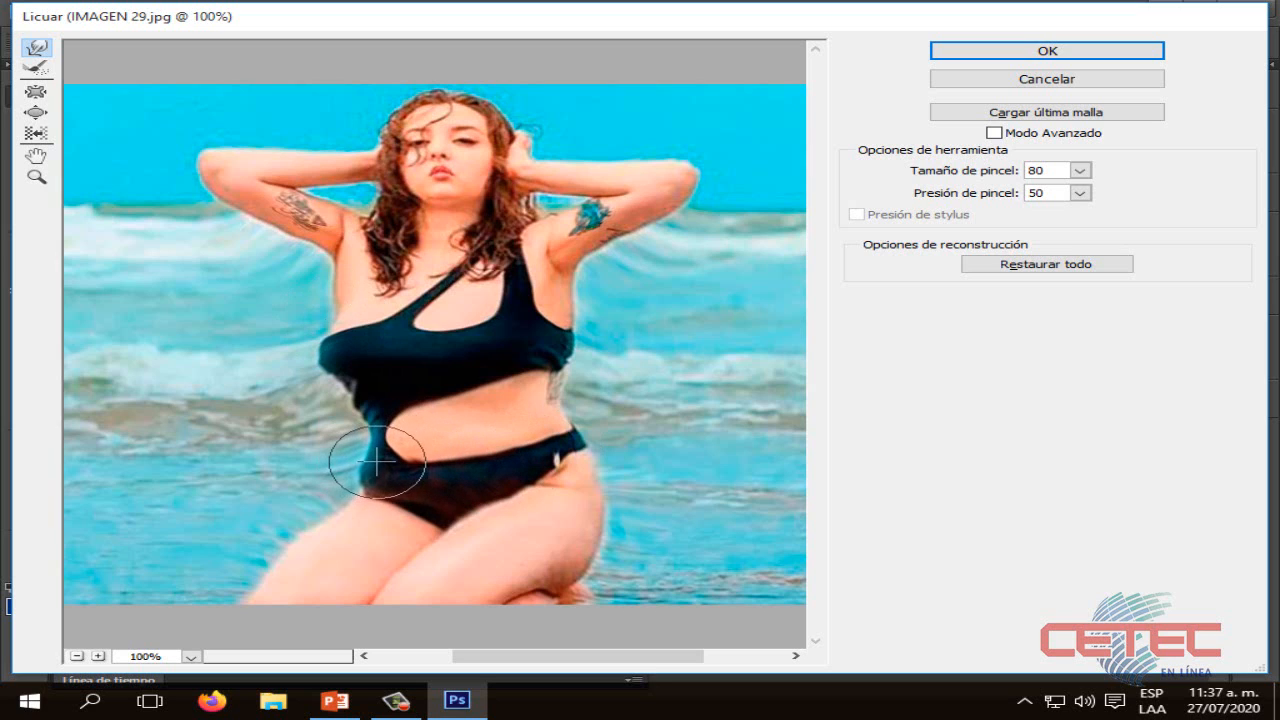
{"action": "mouse_move", "coordinate": [378, 477]}
{"action": "left_mouse_down"}
{"action": "mouse_move", "coordinate": [391, 471]}
{"action": "mouse_move", "coordinate": [365, 420]}
{"action": "left_mouse_up"}
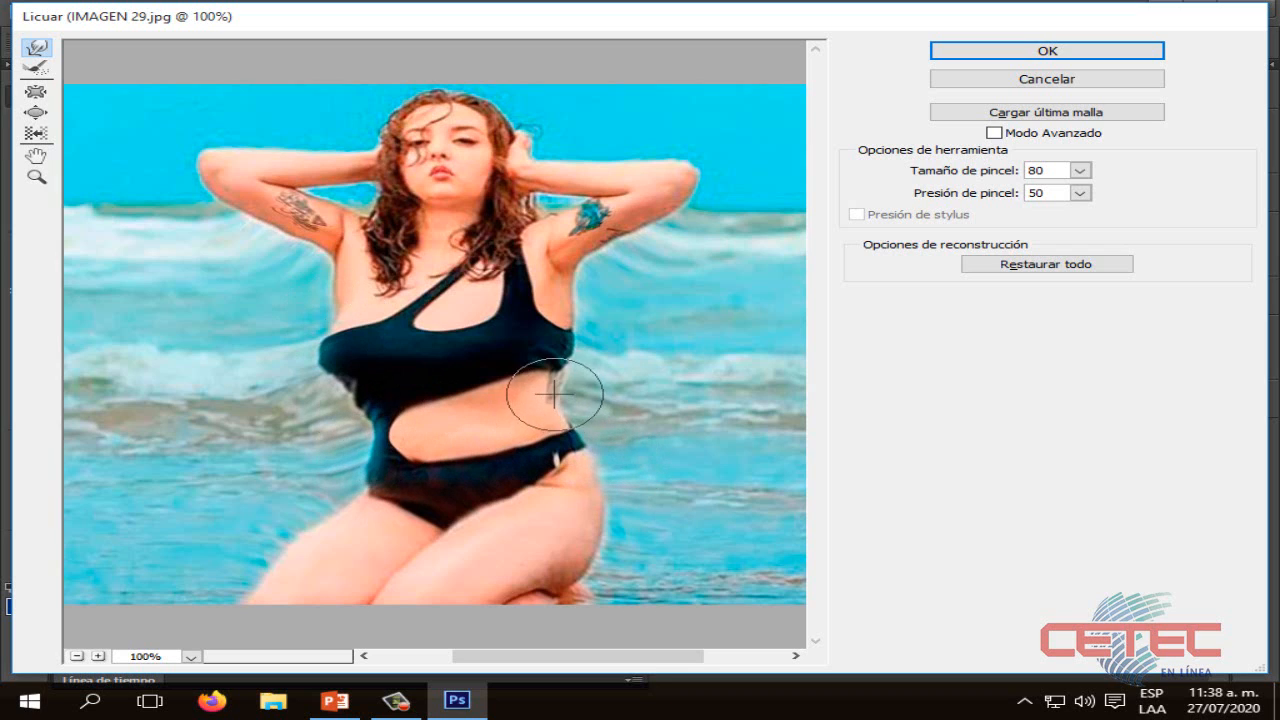
{"action": "mouse_move", "coordinate": [562, 380]}
{"action": "left_mouse_down"}
{"action": "mouse_move", "coordinate": [547, 380]}
{"action": "mouse_move", "coordinate": [551, 348]}
{"action": "left_mouse_up"}
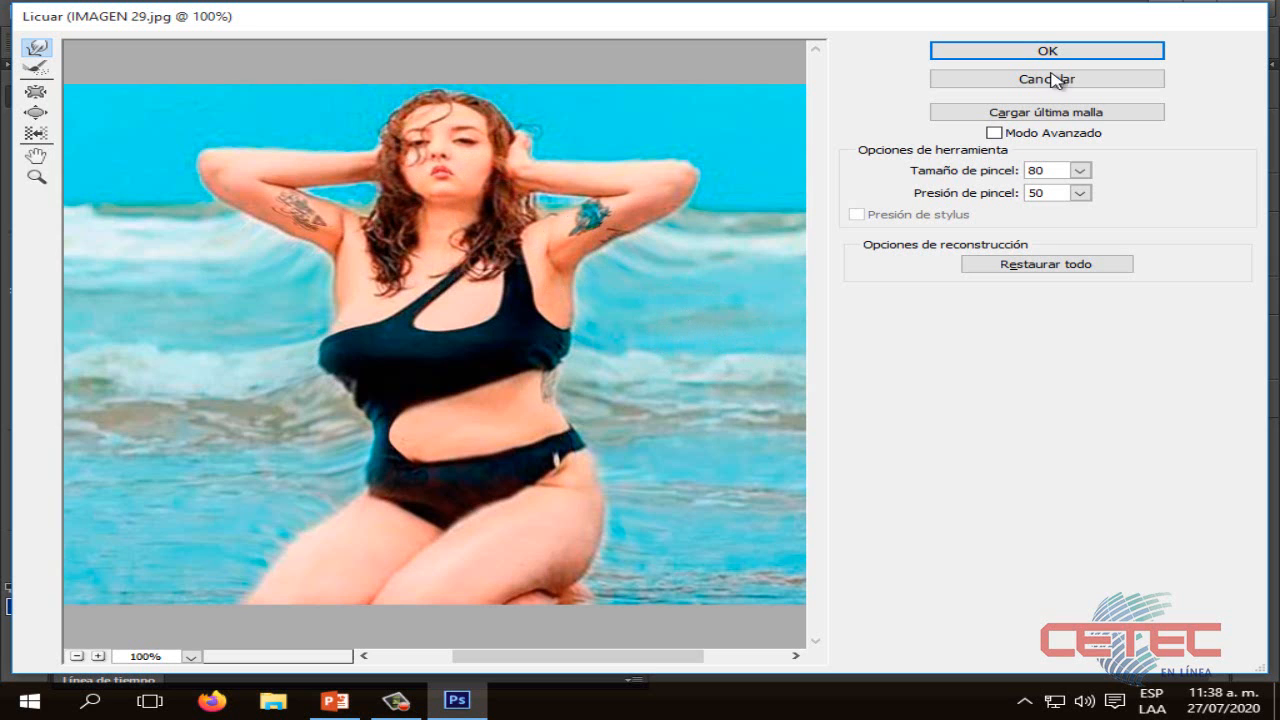
{"action": "left_click", "coordinate": [1078, 52]}
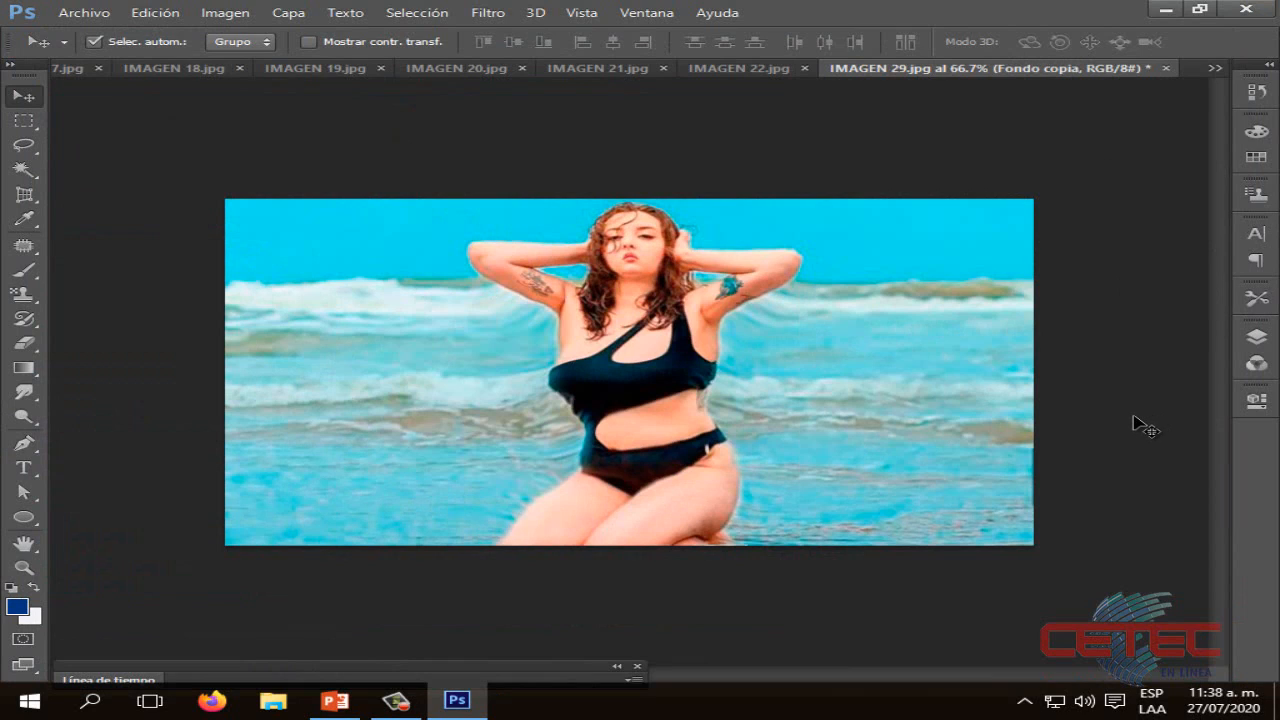
Compare the woman's figure before and after the Liquify filter by repeatedly undoing and redoing it.
{"action": "key", "text": "ctrl+z"}
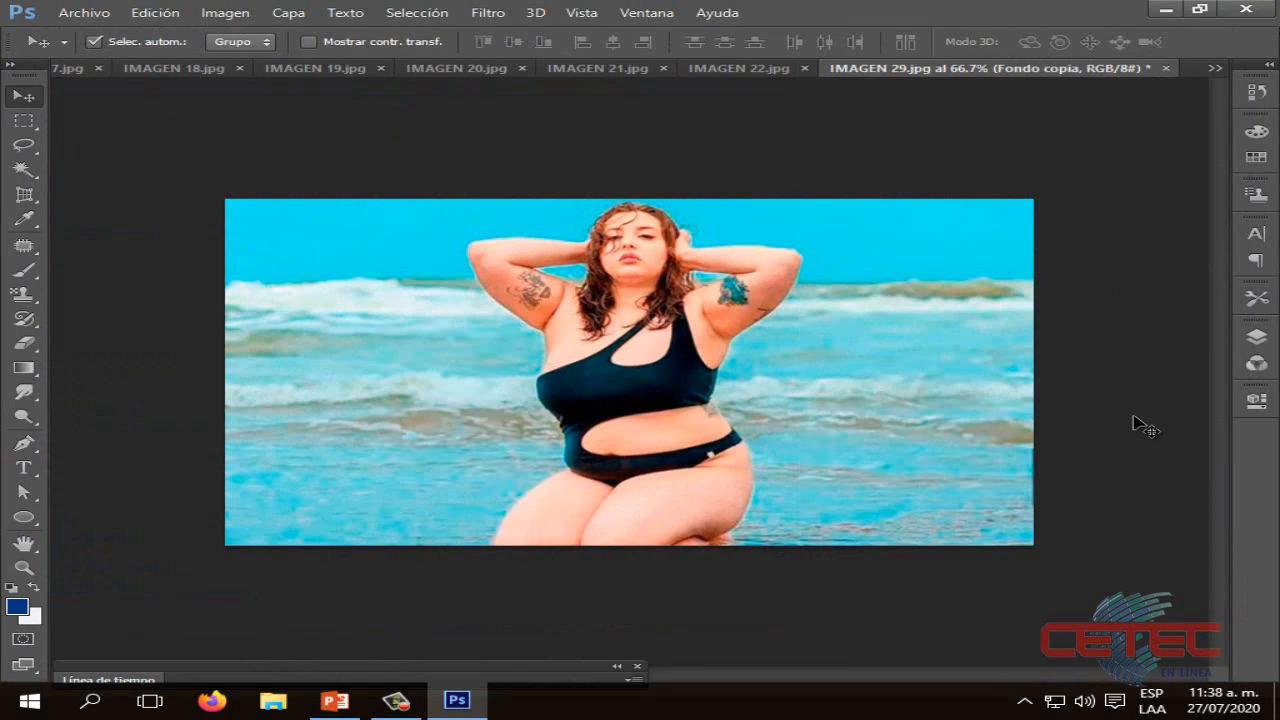
{"action": "key", "text": "ctrl+z"}
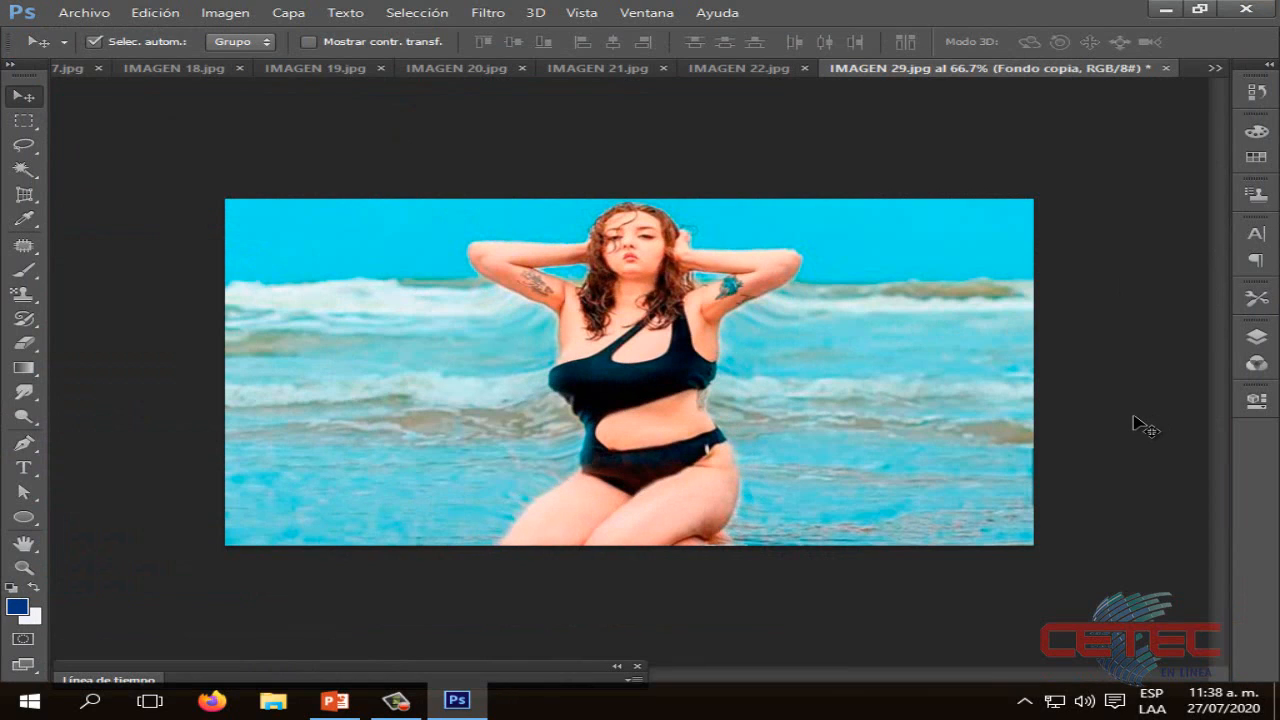
{"action": "key", "text": "ctrl+z"}
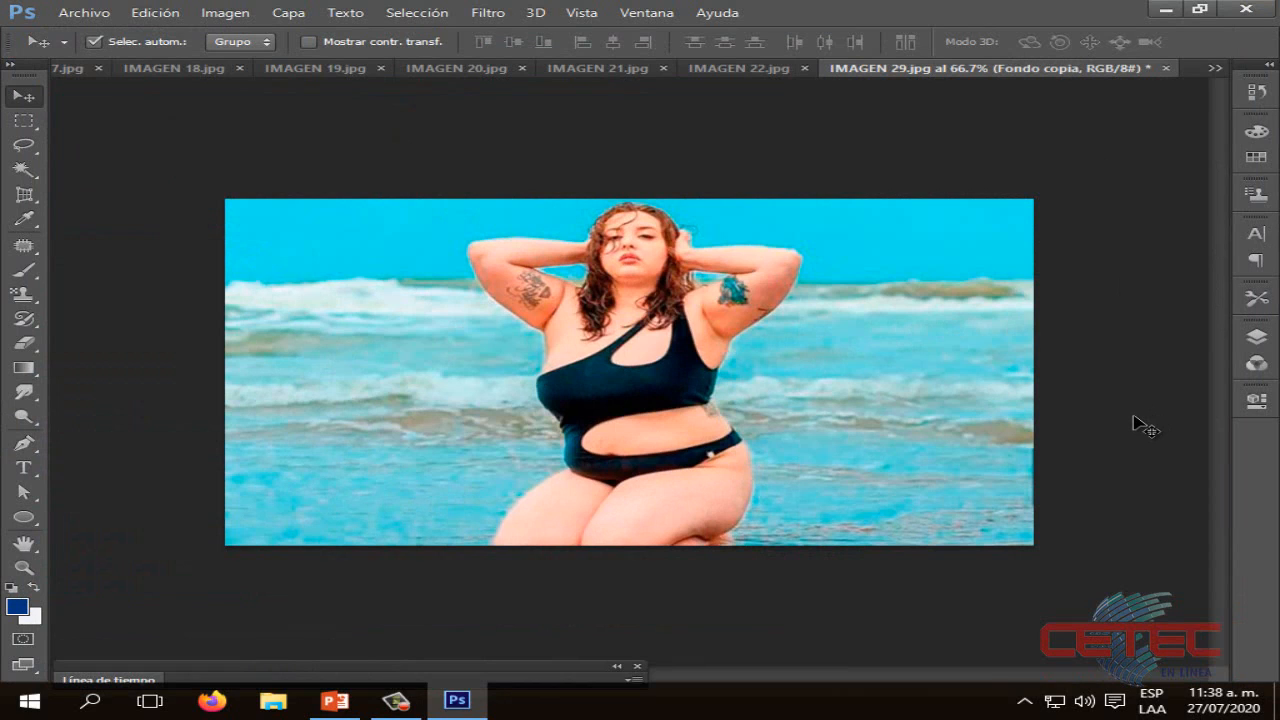
{"action": "key", "text": "ctrl+z"}
{"action": "key", "text": "ctrl+z"}
{"action": "key", "text": "ctrl+z"}
{"action": "key", "text": "ctrl+z"}
{"action": "key", "text": "ctrl+z"}
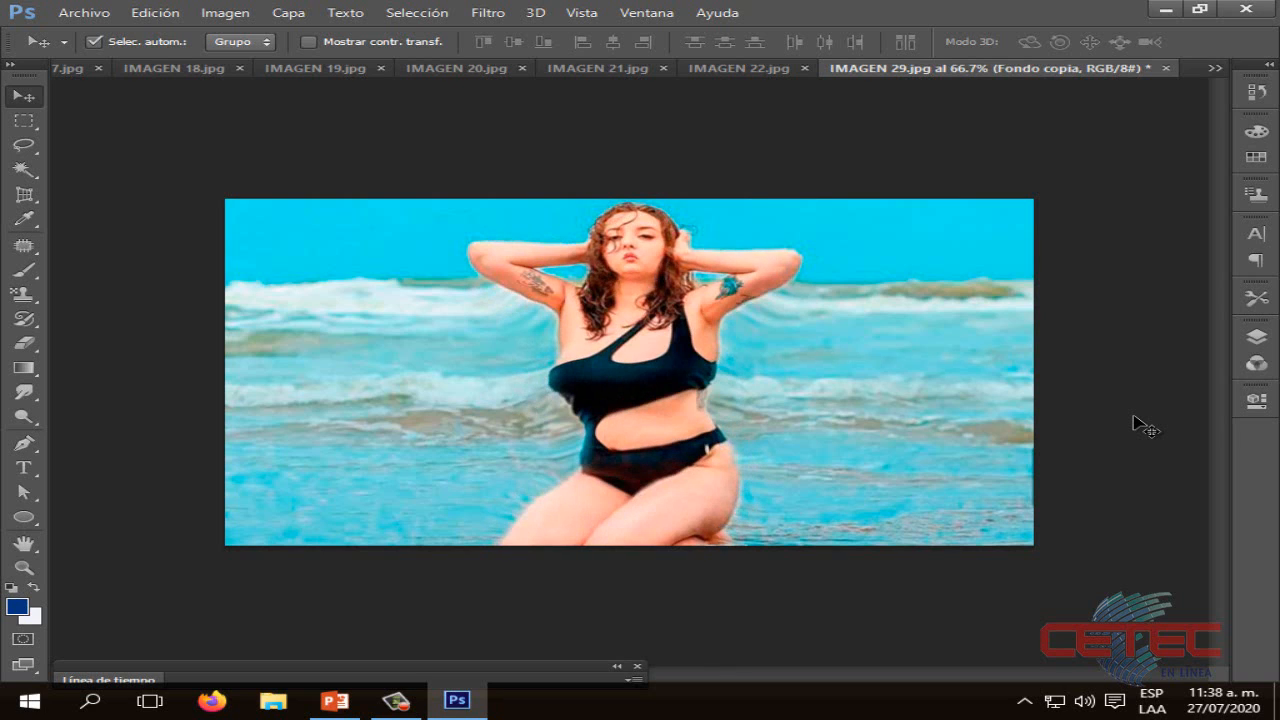
{"action": "key", "text": "ctrl+z"}
{"action": "key", "text": "ctrl+z"}
{"action": "key", "text": "ctrl+z"}
{"action": "key", "text": "ctrl+z"}
{"action": "key", "text": "ctrl+z"}
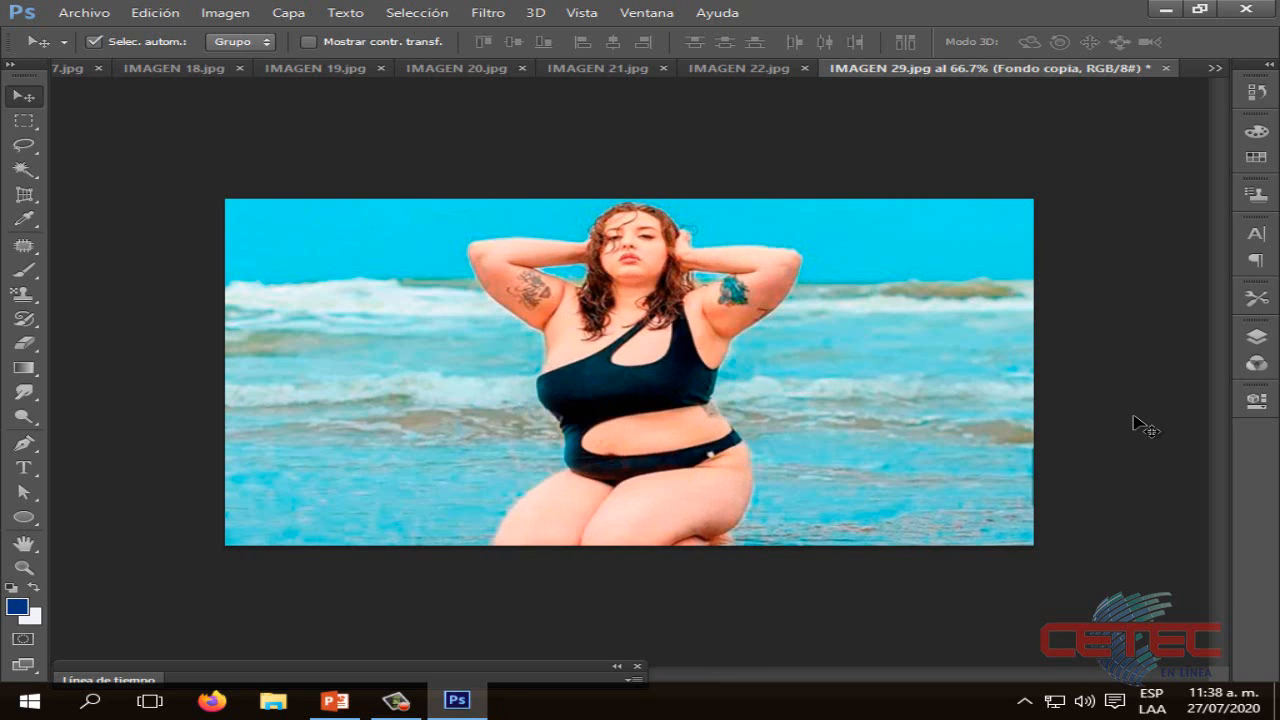
{"action": "key", "text": "ctrl+z"}
{"action": "key", "text": "ctrl+z"}
{"action": "key", "text": "ctrl+z"}
{"action": "key", "text": "ctrl+z"}
{"action": "key", "text": "ctrl+z"}
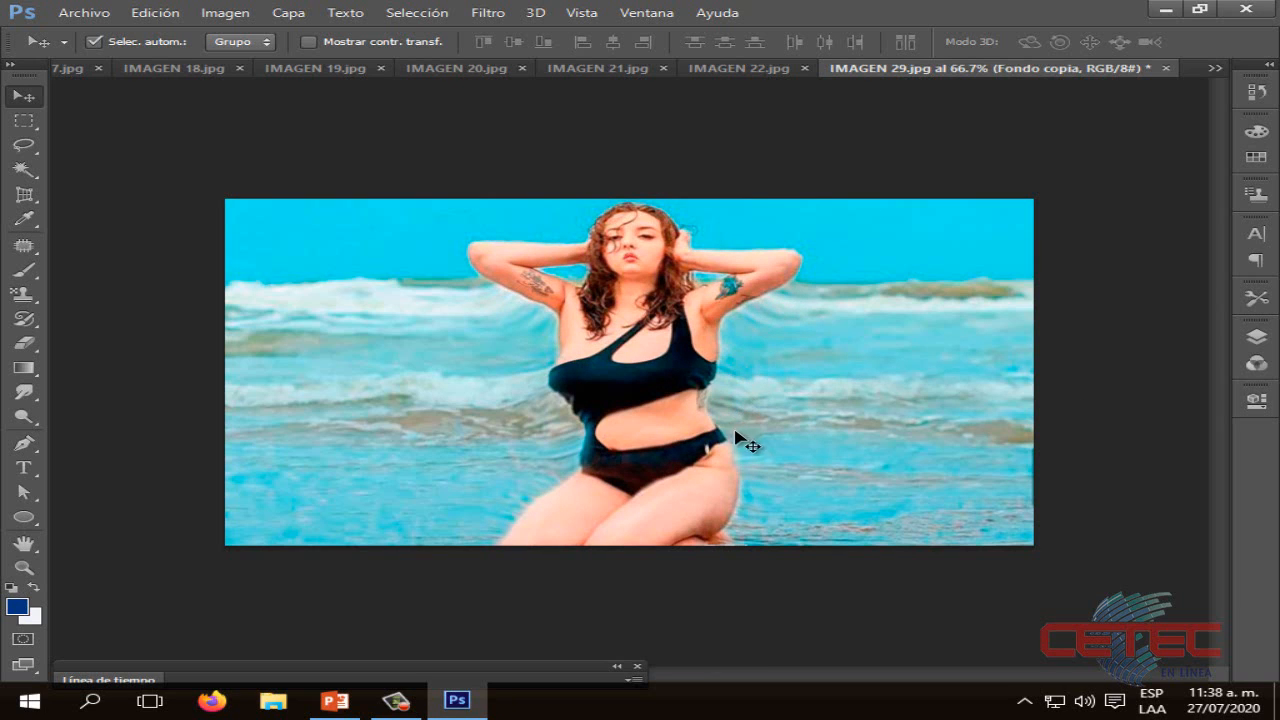
{"action": "key", "text": "ctrl+z"}
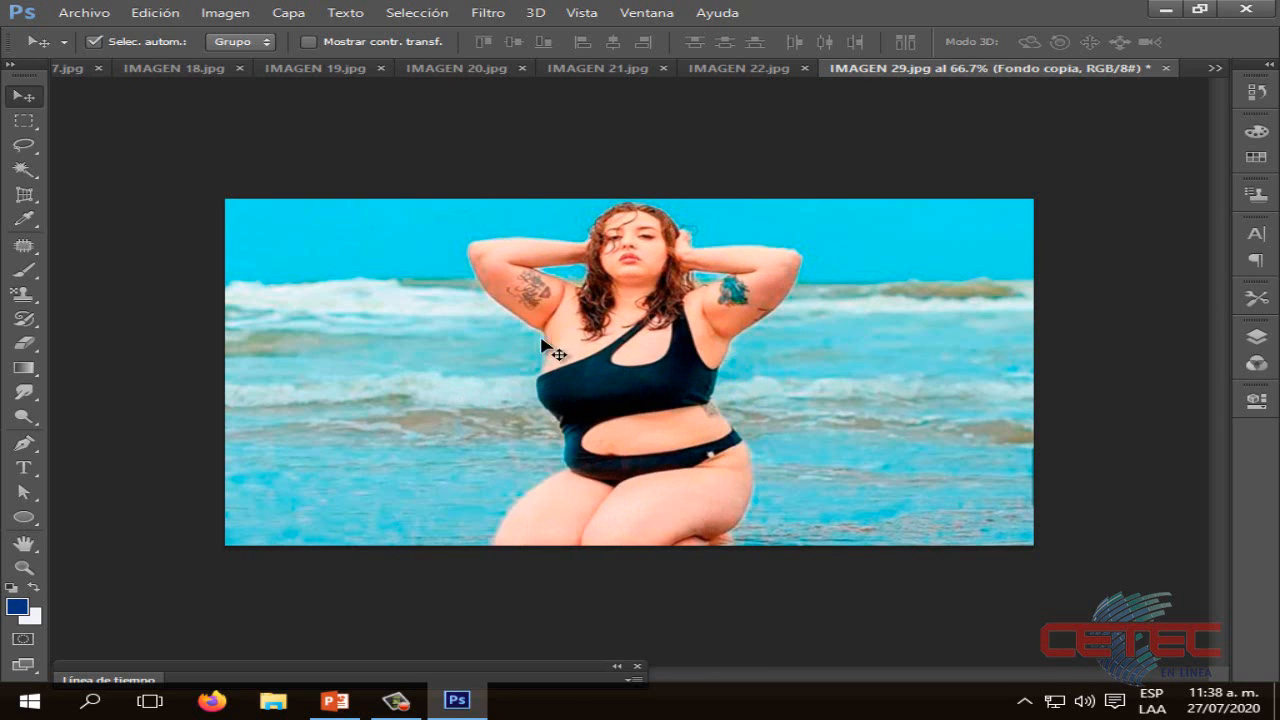
{"action": "key", "text": "ctrl+z"}
{"action": "key", "text": "ctrl+z"}
{"action": "key", "text": "ctrl+z"}
{"action": "key", "text": "ctrl+z"}
{"action": "key", "text": "ctrl+z"}
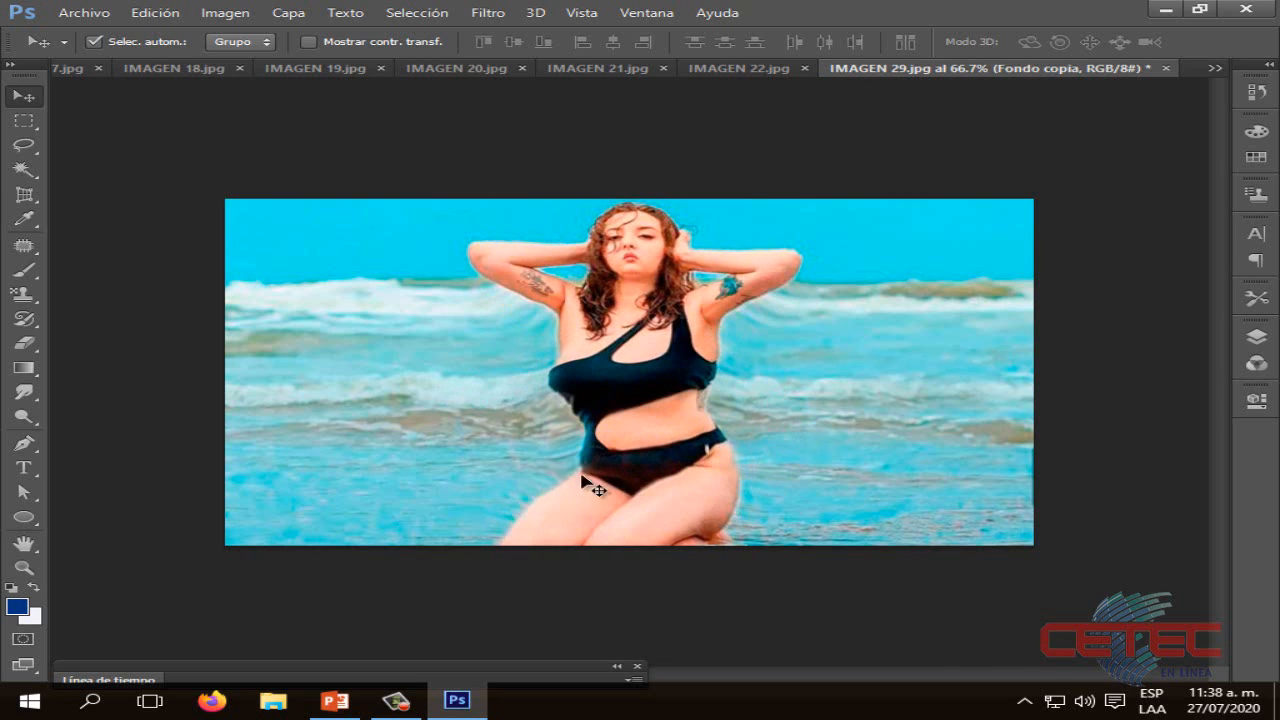
{"action": "key", "text": "ctrl+z"}
{"action": "key", "text": "ctrl+z"}
{"action": "key", "text": "ctrl+z"}
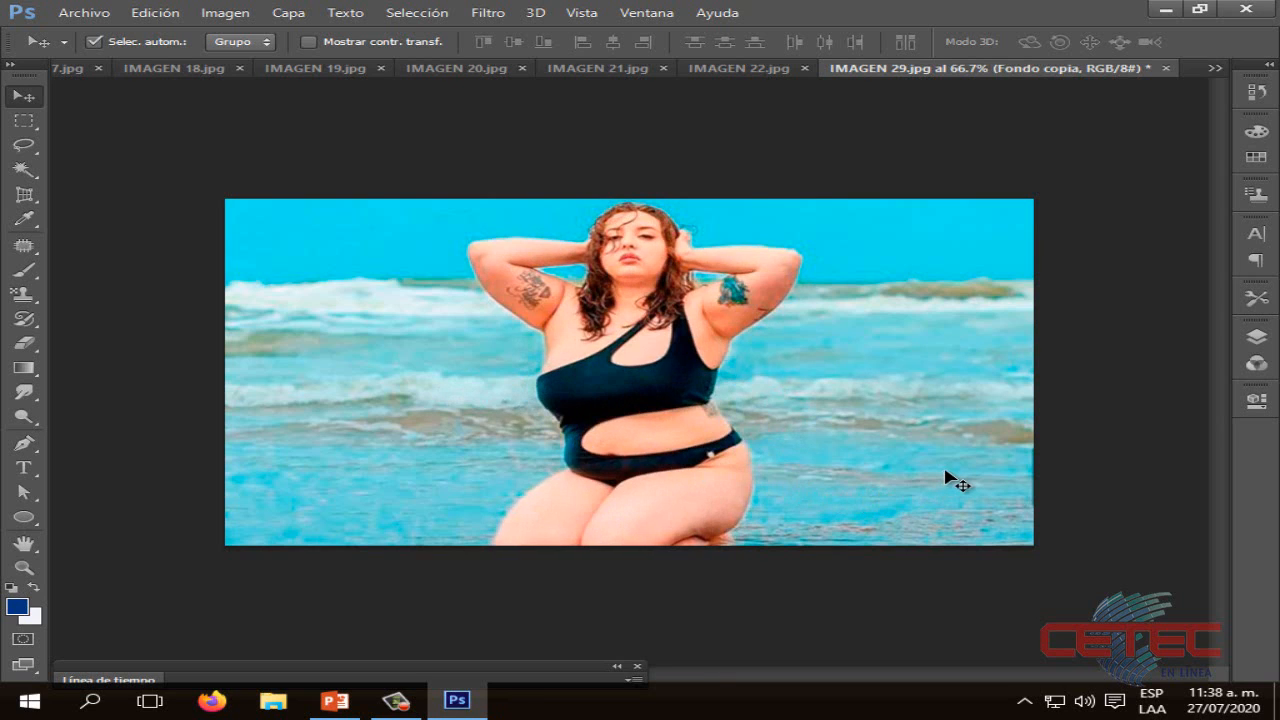
{"action": "key", "text": "ctrl+z"}
{"action": "key", "text": "ctrl+z"}
{"action": "key", "text": "ctrl+z"}
{"action": "key", "text": "ctrl+z"}
{"action": "key", "text": "ctrl+z"}
{"action": "key", "text": "ctrl+z"}
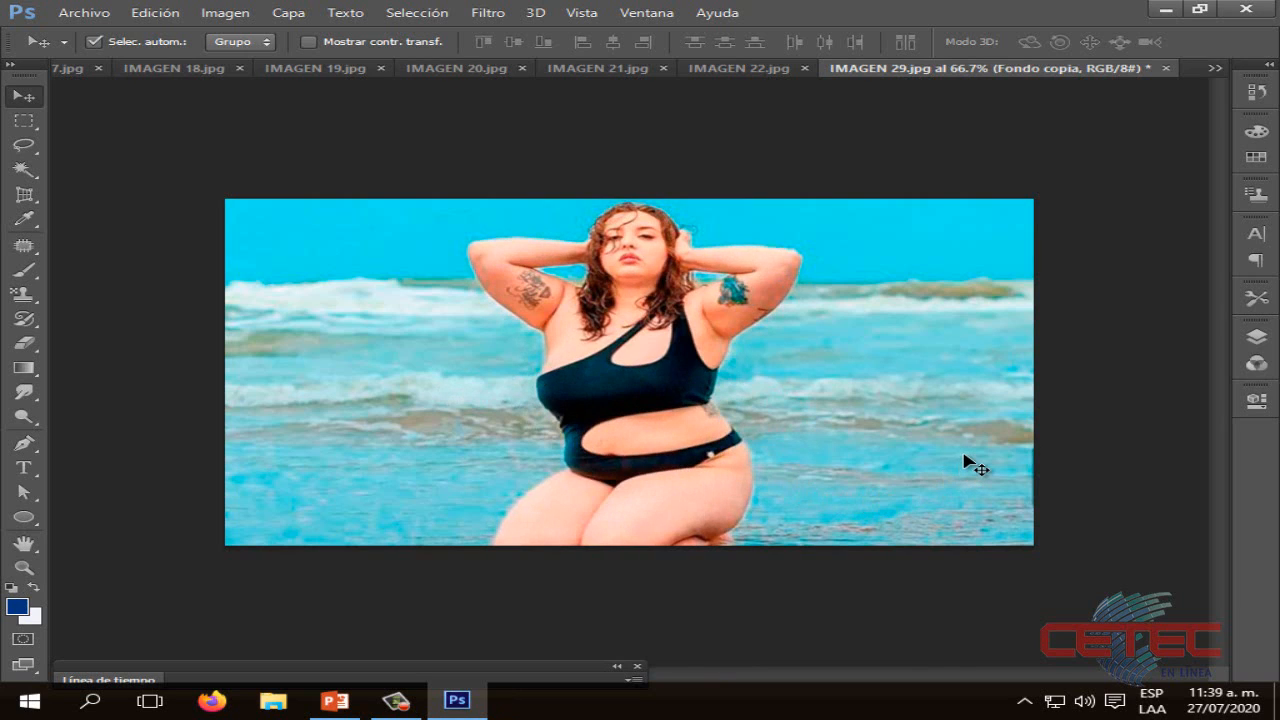